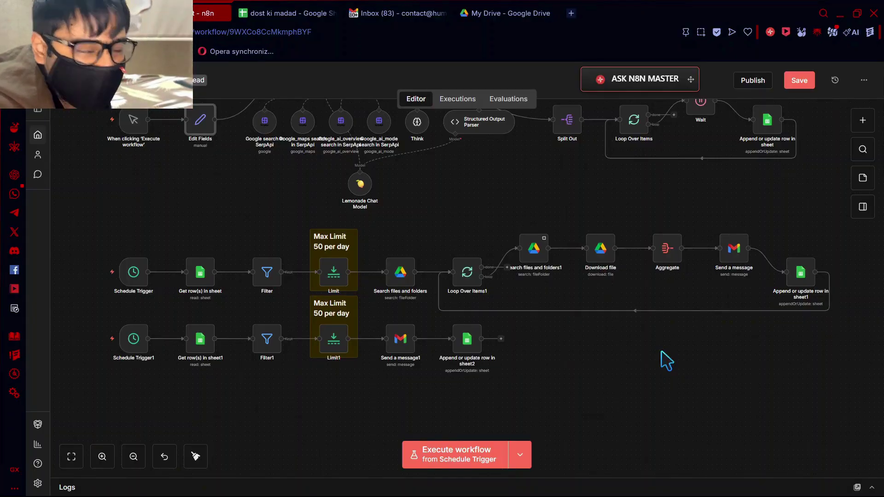
Look over the workflow canvas and examine the London clothing lead list in Google Sheets, from the business names to the Status column
scroll(661, 352, "down", 1)
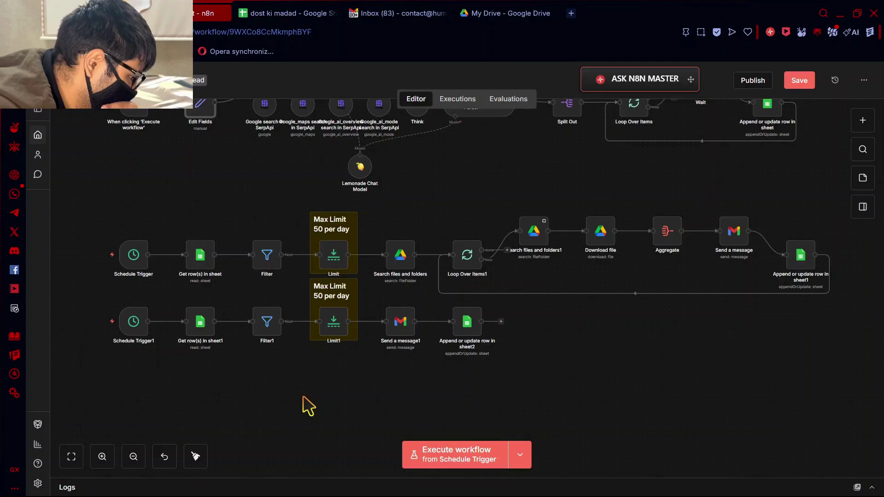
scroll(309, 406, "down", 2)
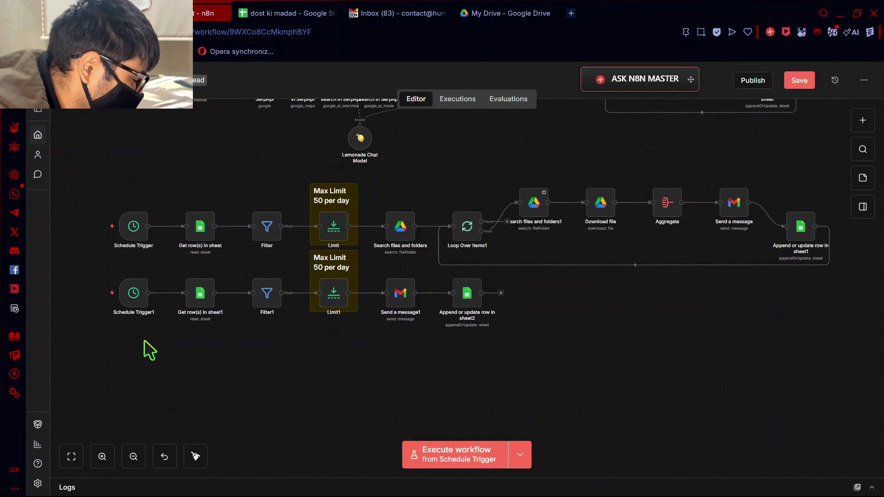
scroll(150, 350, "down", 3)
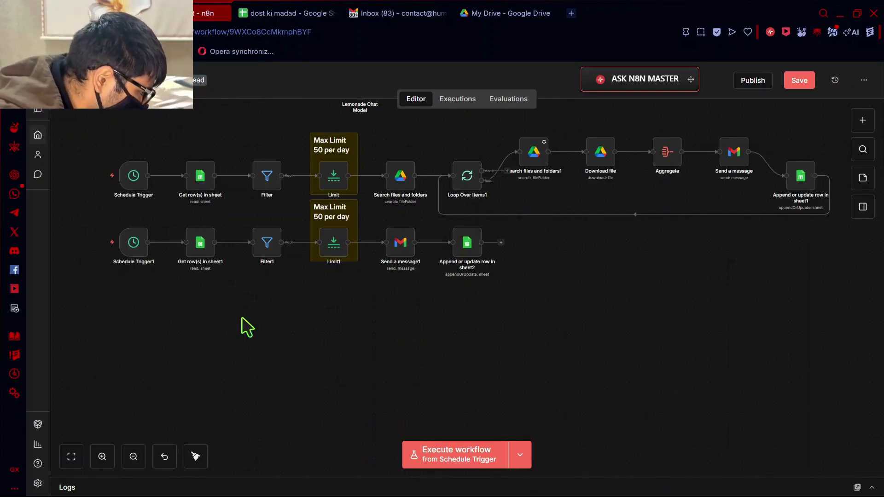
left_click(276, 9)
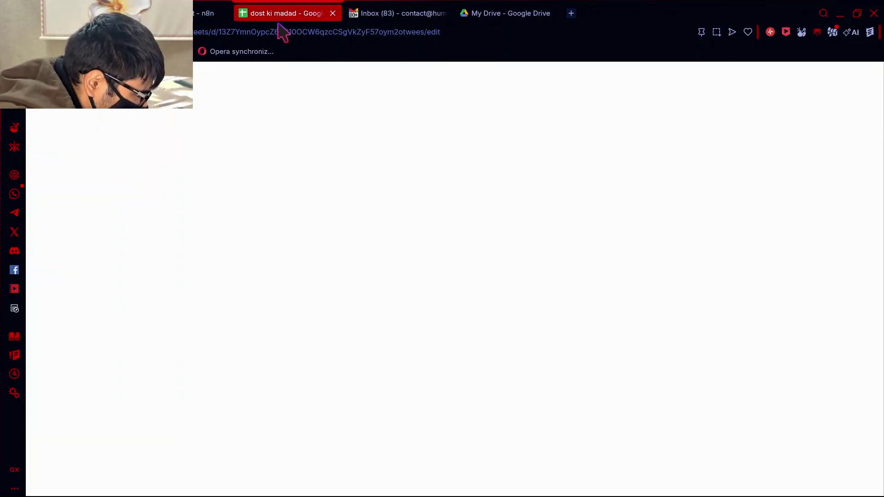
scroll(396, 206, "left", 5)
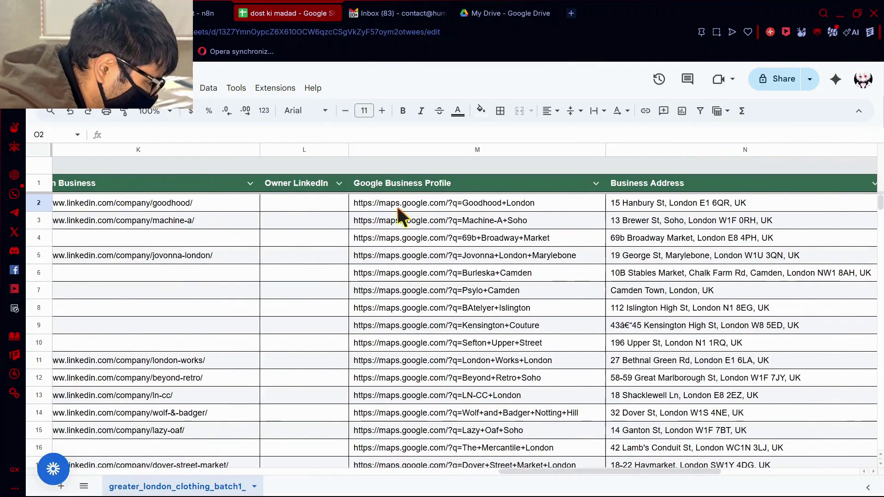
scroll(397, 207, "right", 5)
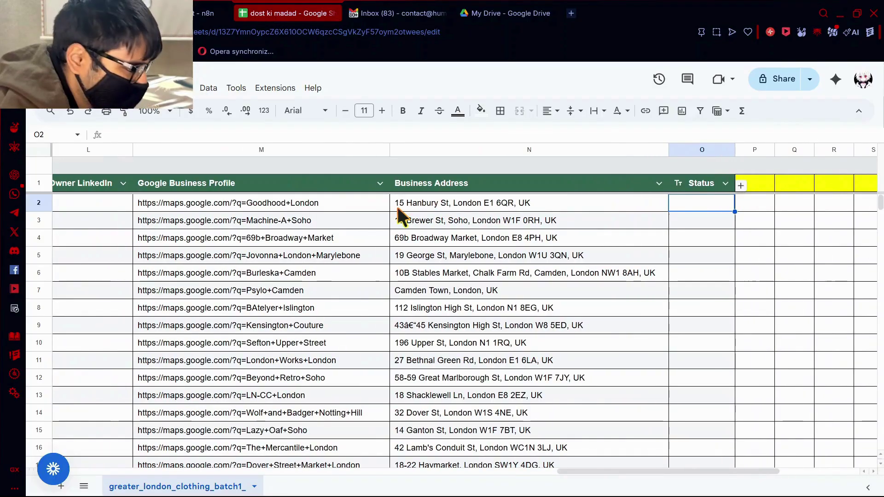
scroll(397, 206, "left", 10)
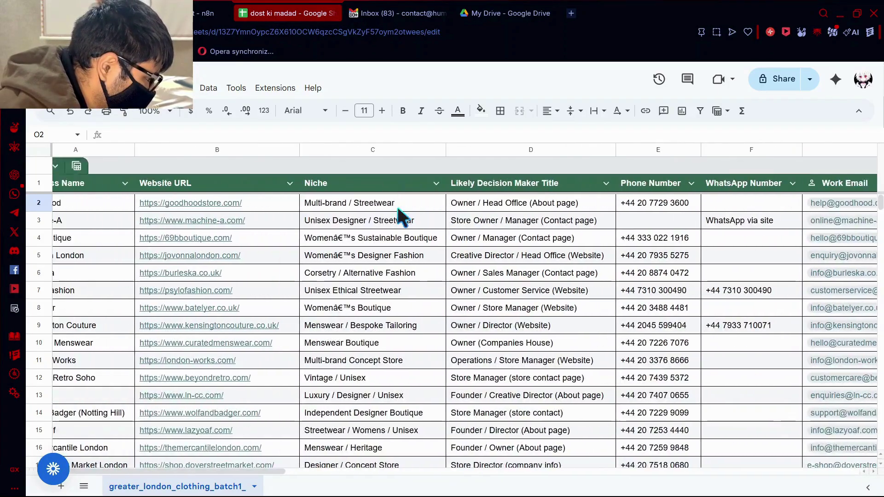
scroll(397, 206, "left", 1)
scroll(397, 207, "right", 10)
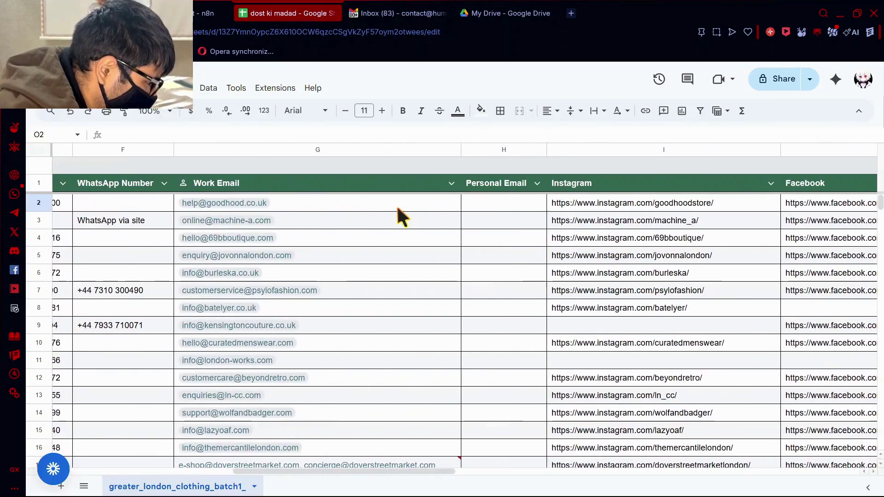
scroll(397, 205, "right", 10)
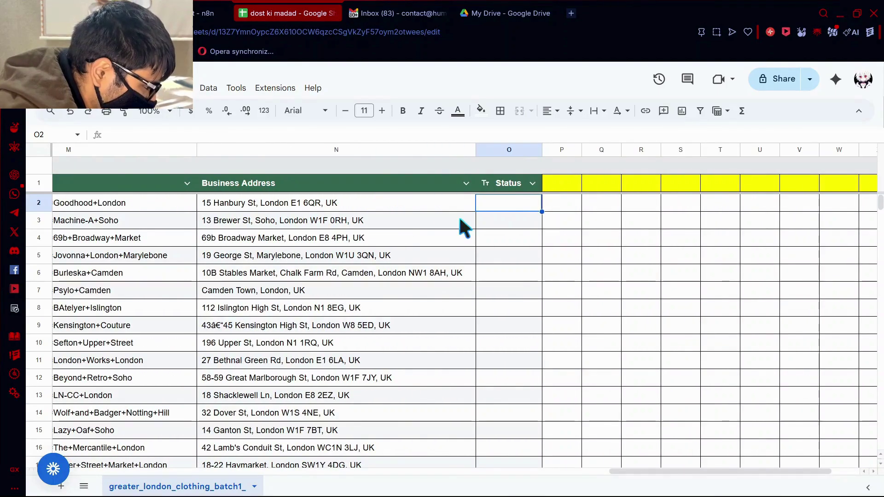
scroll(454, 235, "left", 2)
Return to n8n, check the maximum items set in the Limit1 node, and execute the workflow from Schedule Trigger1
left_click(208, 13)
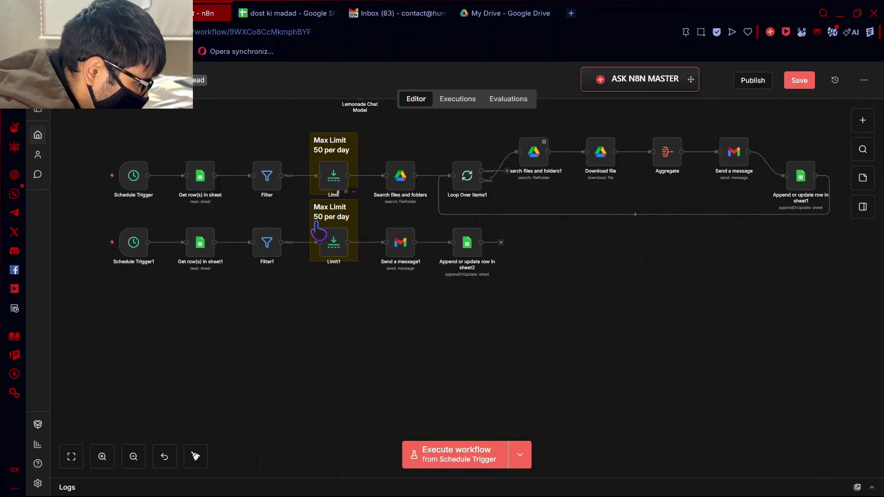
double_click(333, 246)
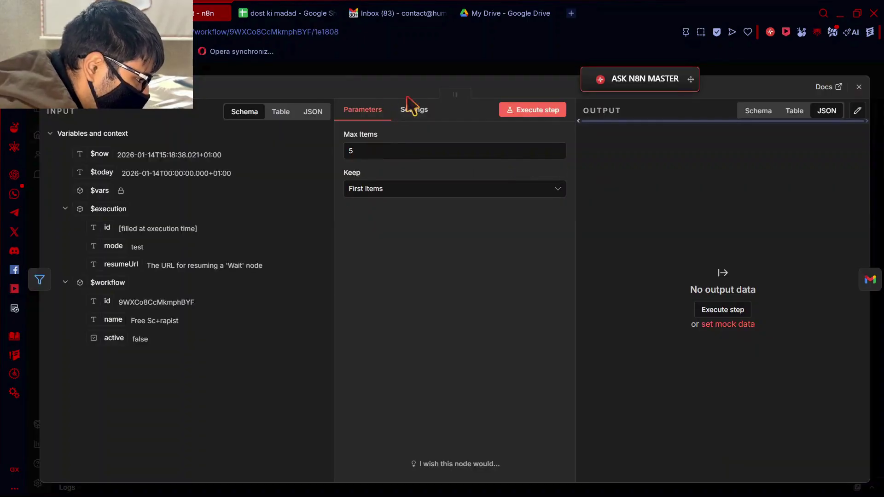
left_click(356, 75)
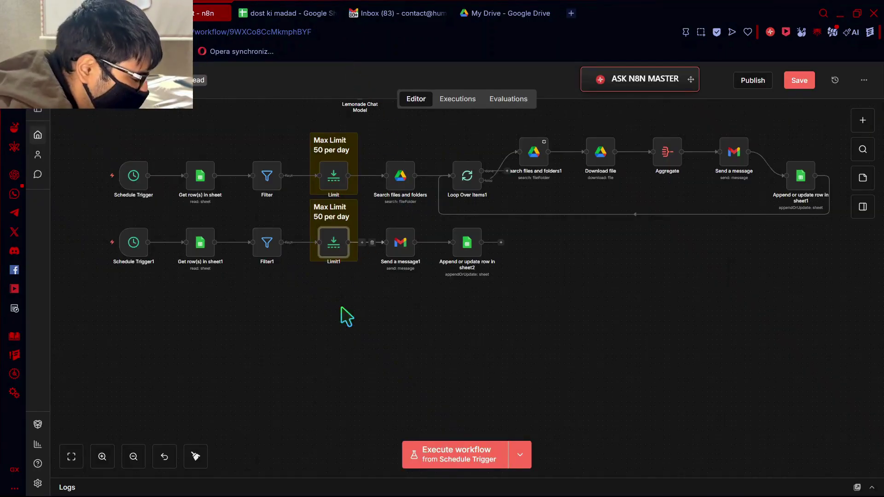
mouse_move(95, 248)
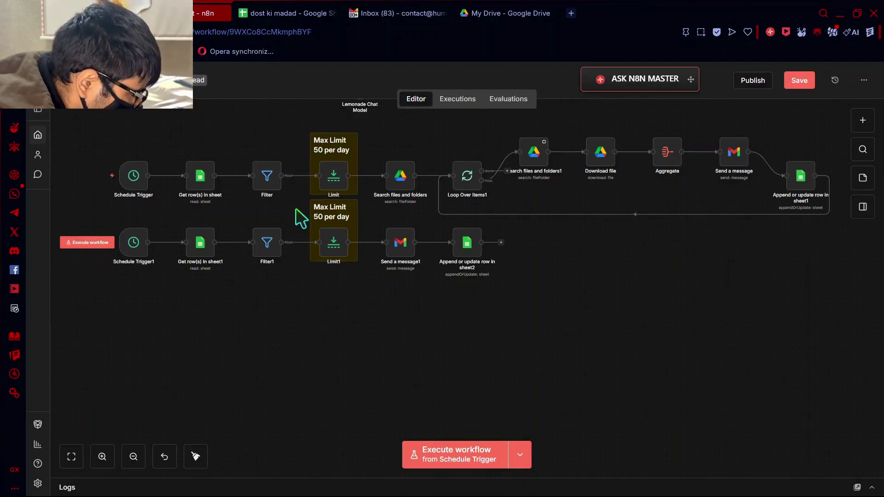
left_click(90, 244)
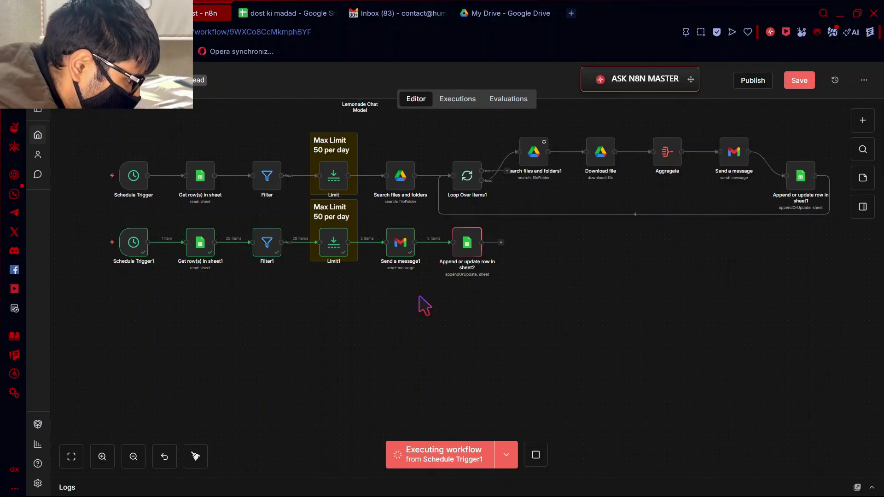
Switch to the Gmail inbox and read the received message about Goodhood's site
left_click(419, 9)
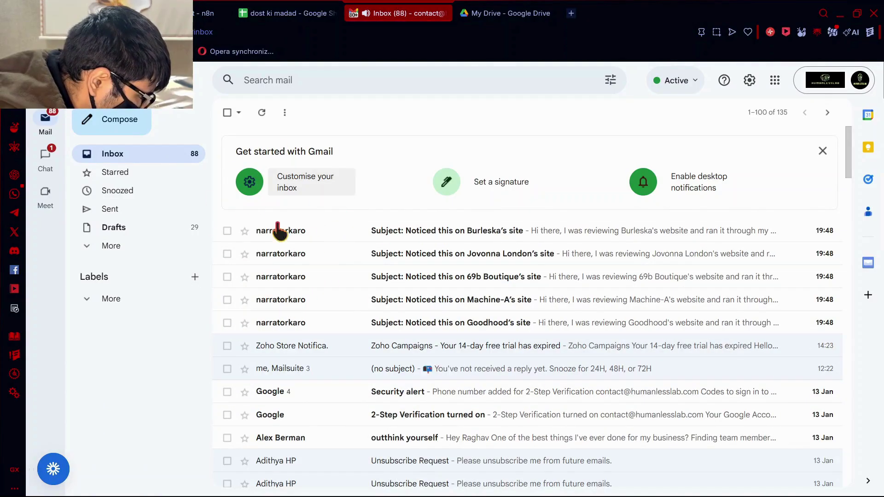
left_click(338, 328)
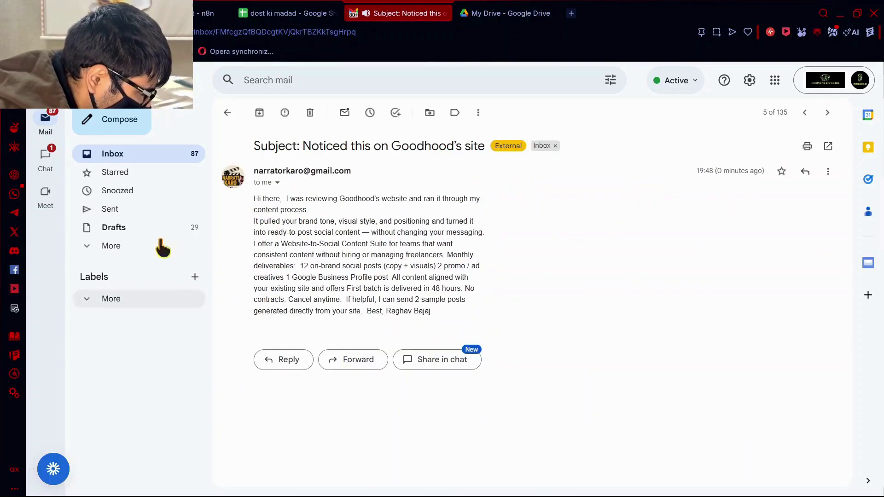
left_click(227, 113)
Return to n8n and review the recipient, subject and message expressions in the Send a message1 node
left_click(210, 13)
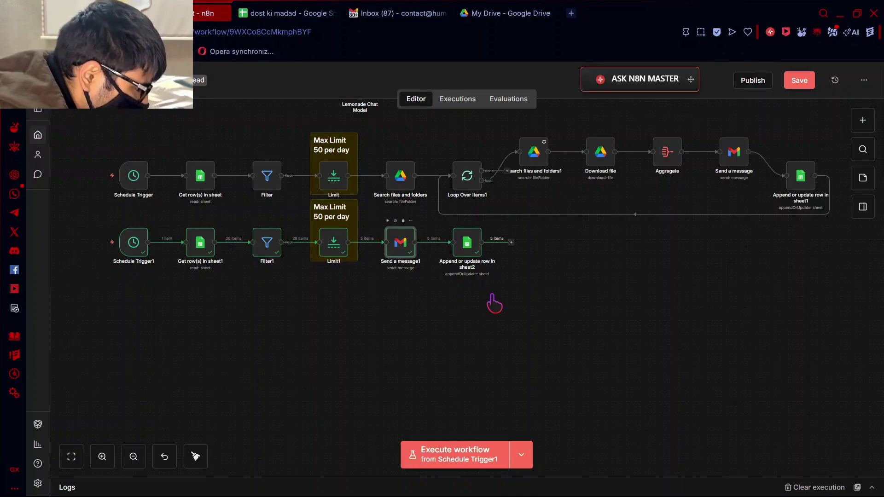
double_click(400, 242)
scroll(562, 302, "down", 2)
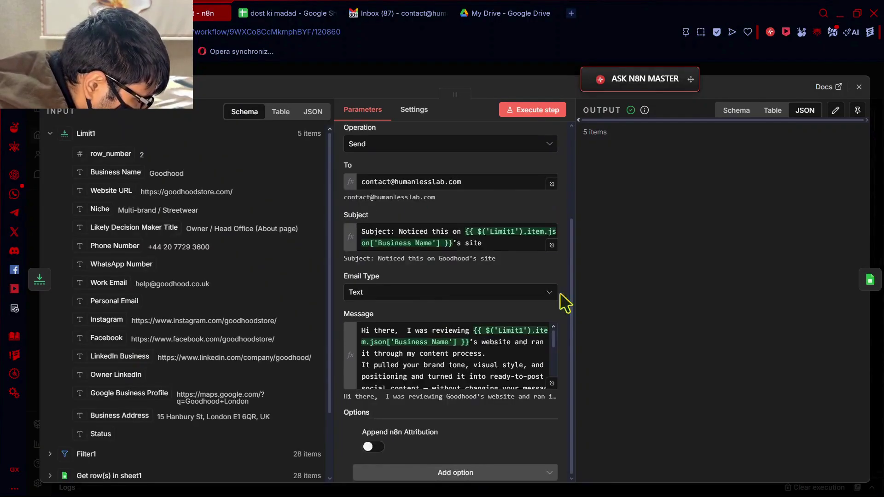
scroll(566, 304, "down", 1)
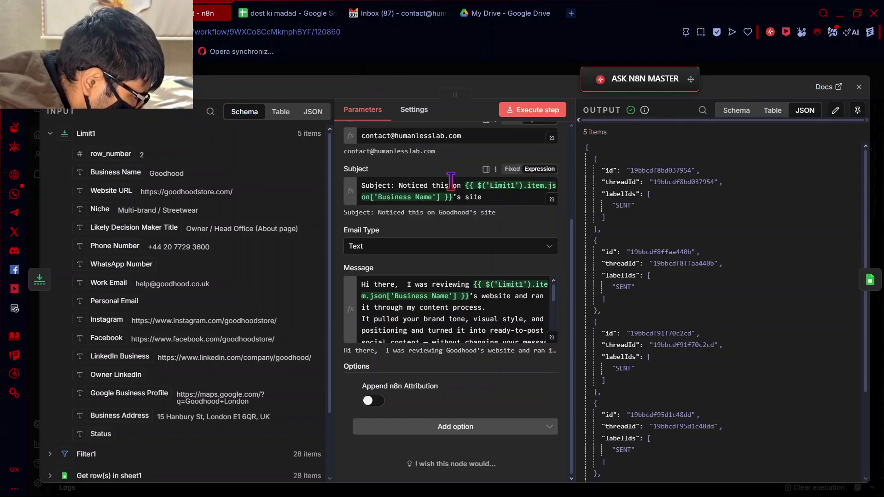
left_click(324, 69)
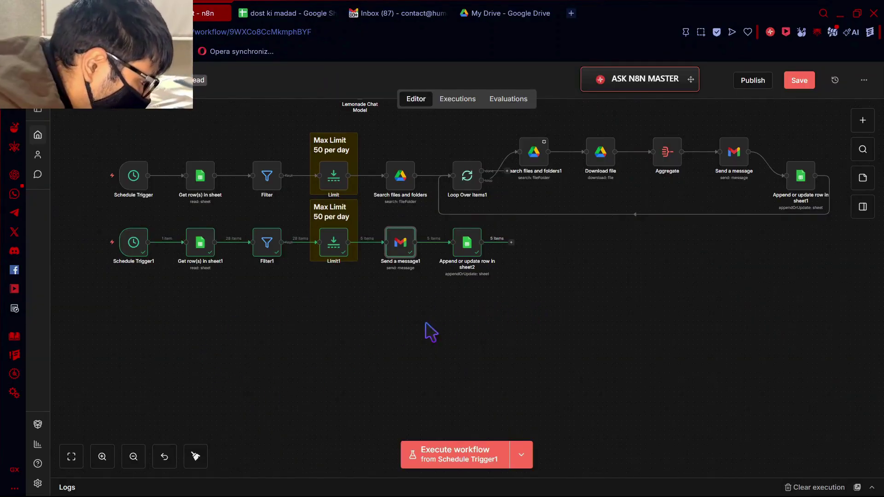
Check the lead sheet's Status column and run the n8n workflow from Schedule Trigger1 again
left_click(278, 11)
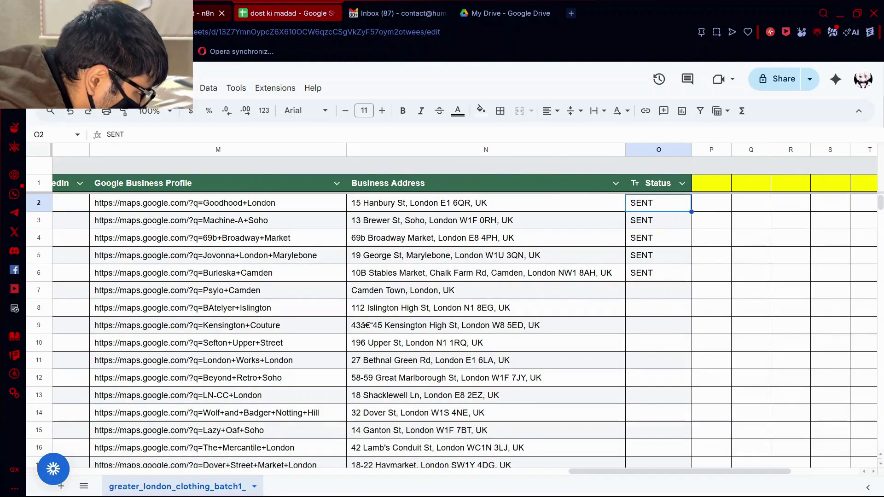
left_click(182, 13)
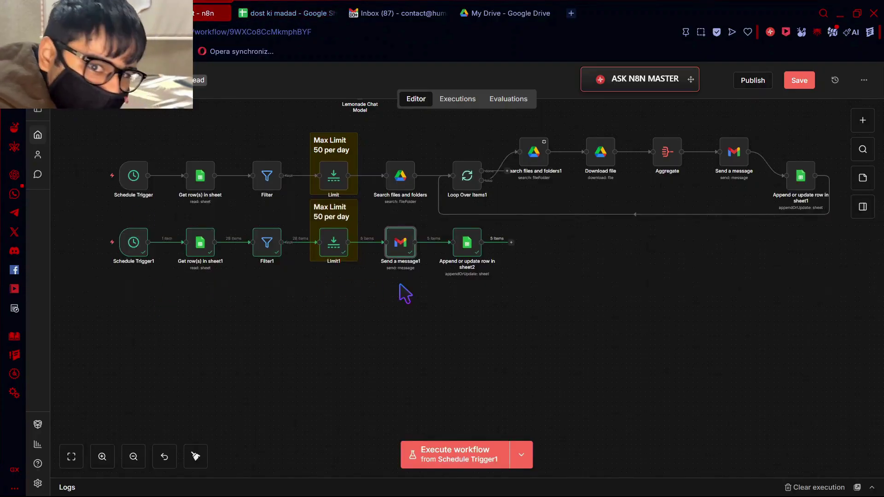
scroll(361, 342, "left", 3)
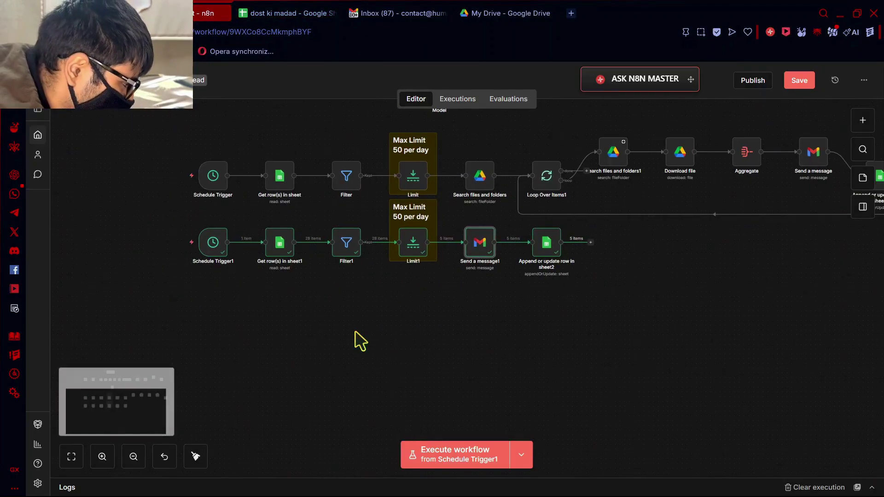
scroll(360, 341, "up", 3)
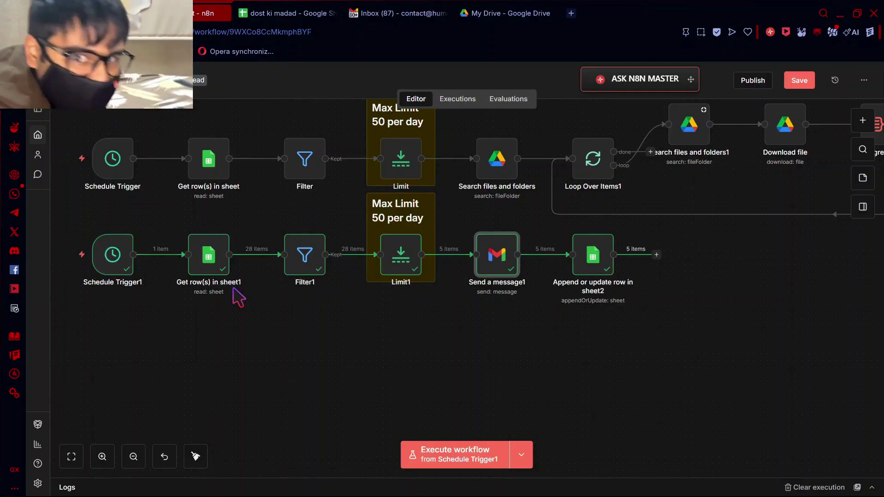
left_click(66, 258)
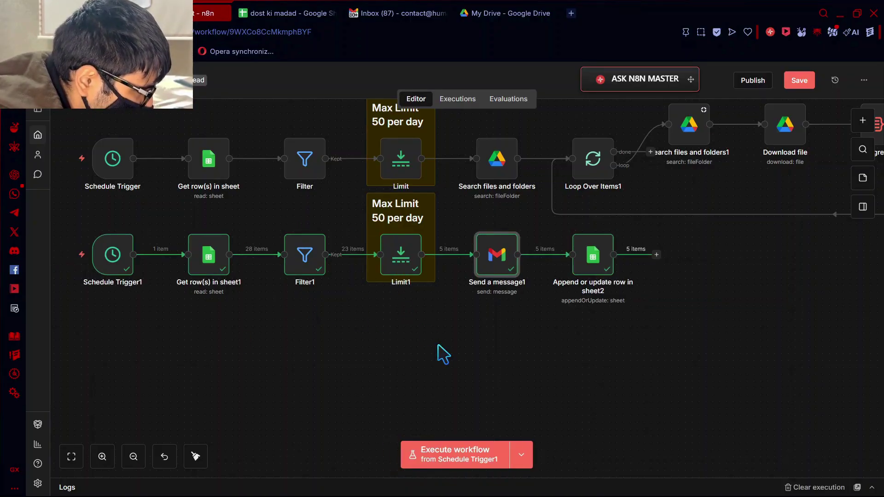
Delete the nine unread "Noticed this on" emails, from Machine-A's up to London Works's, in the Gmail inbox
left_click(417, 6)
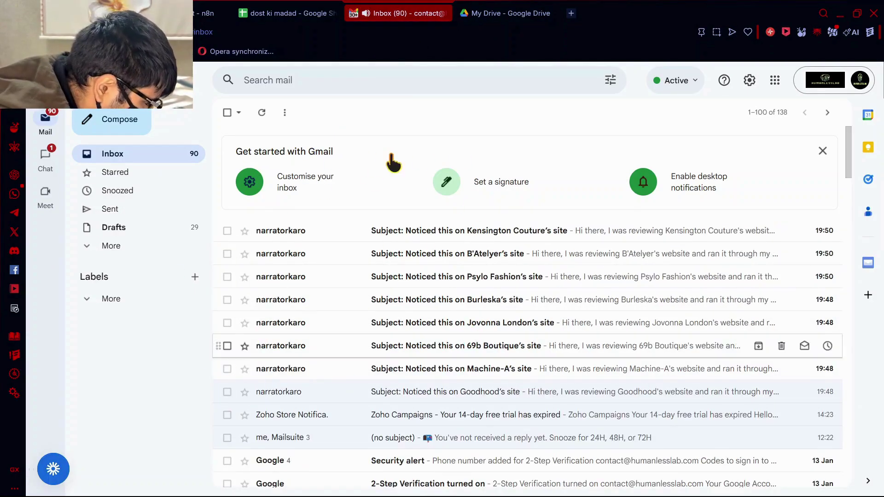
left_click(227, 369)
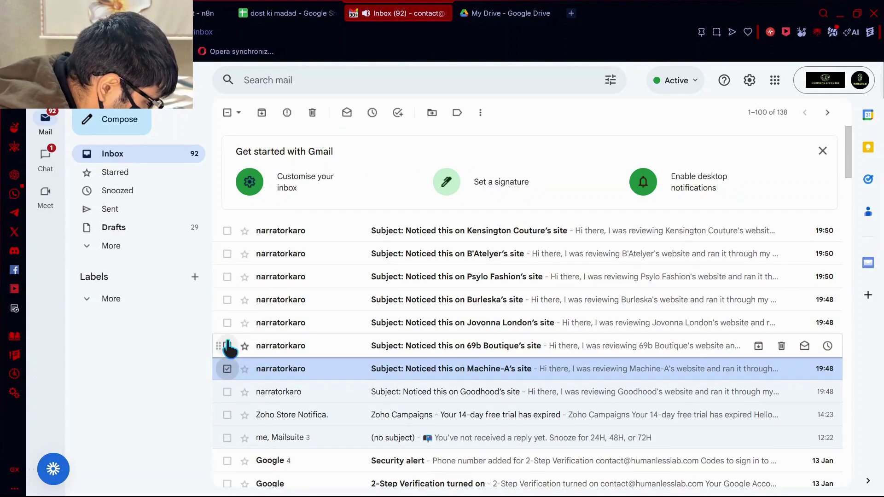
left_click(227, 323)
left_click(227, 346)
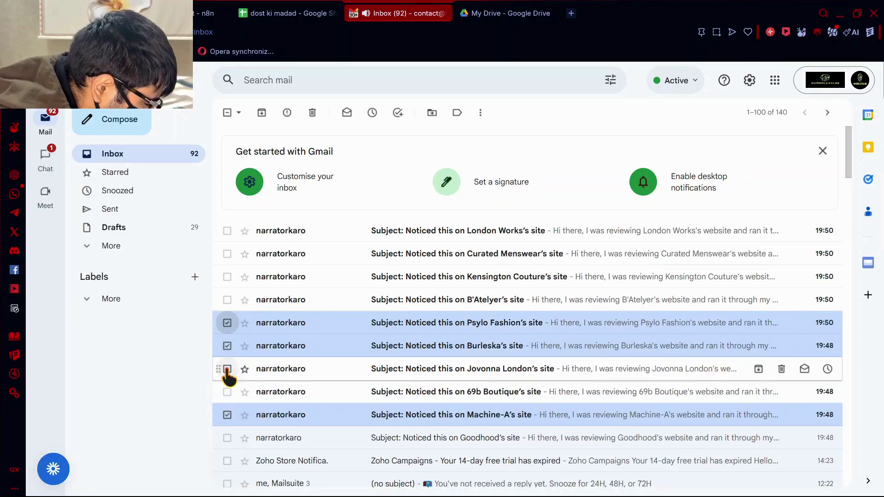
left_click(227, 369)
left_click(227, 392)
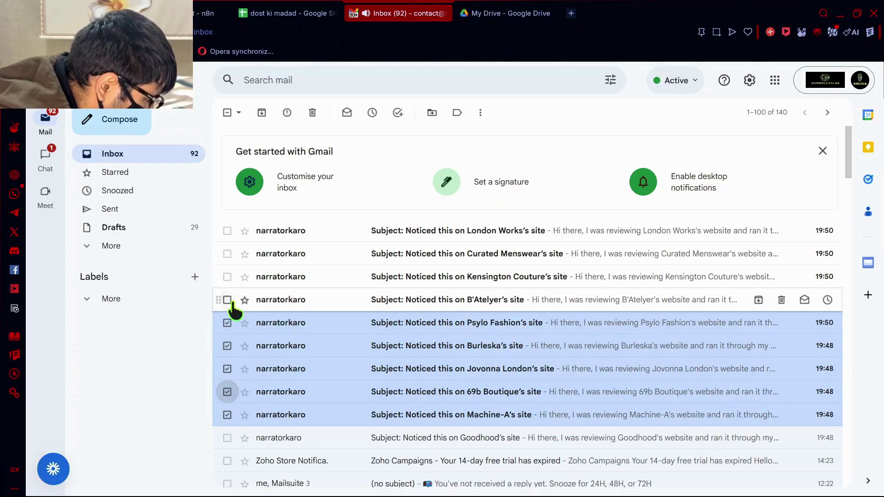
left_click(227, 300)
left_click(227, 277)
left_click(227, 254)
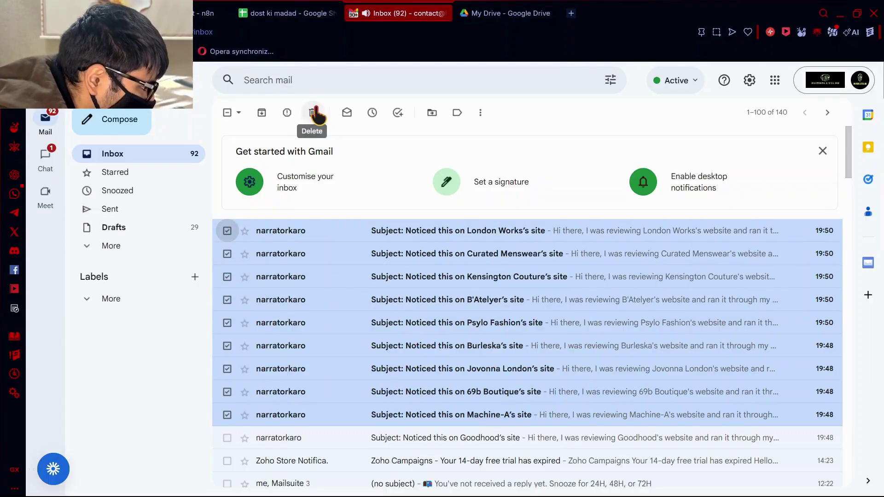
key("shift+3")
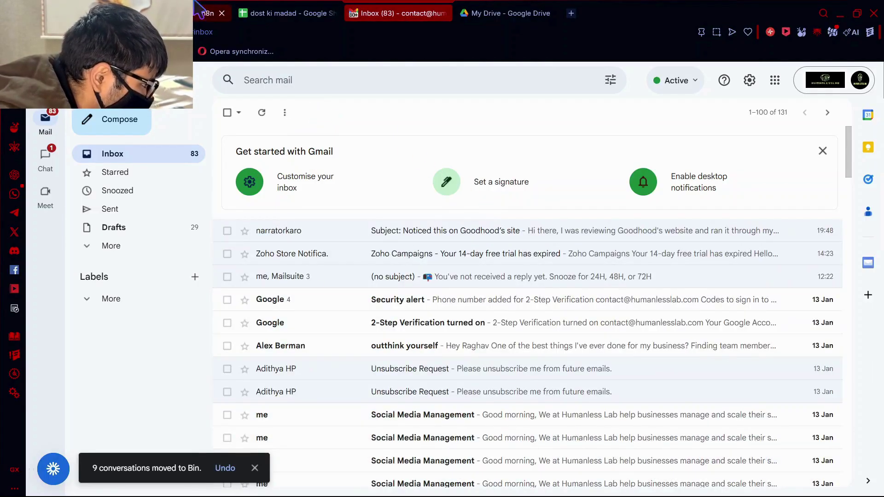
Revisit the n8n workflow canvas and check the Status column in the Google Sheets lead list for the second batch of leads
left_click(210, 13)
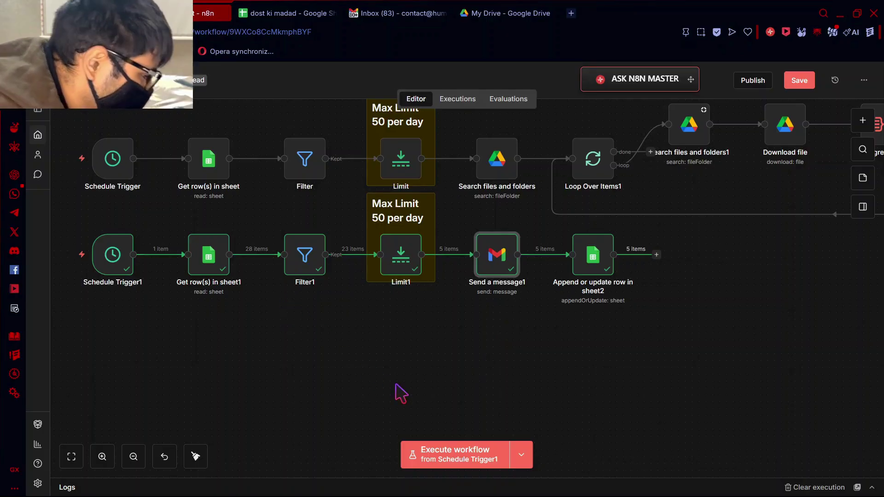
scroll(400, 394, "right", 1)
scroll(400, 394, "up", 1)
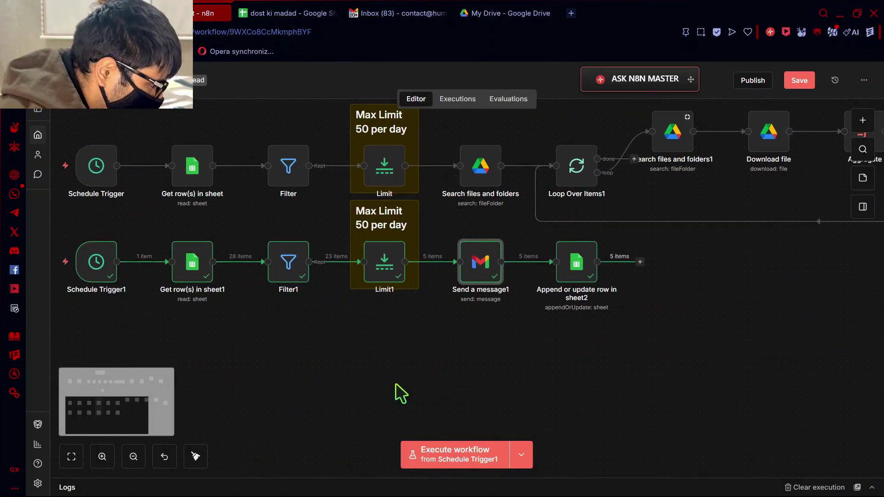
left_click(272, 9)
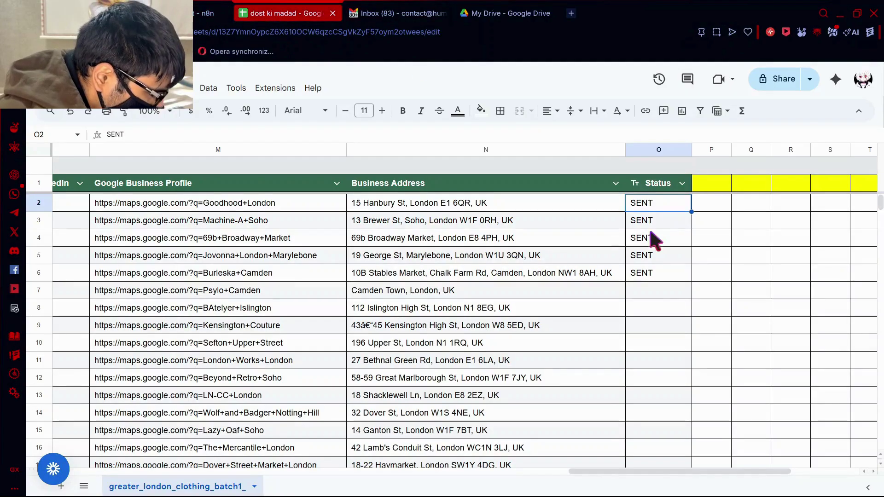
left_click(659, 272)
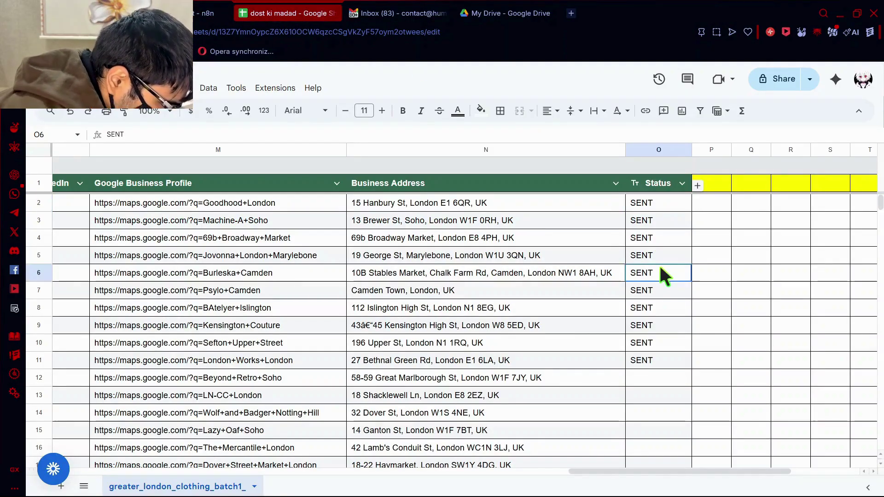
Clear the SENT entries from the Status column for rows 2 to 11 of the lead sheet
key("Delete")
left_click(658, 257)
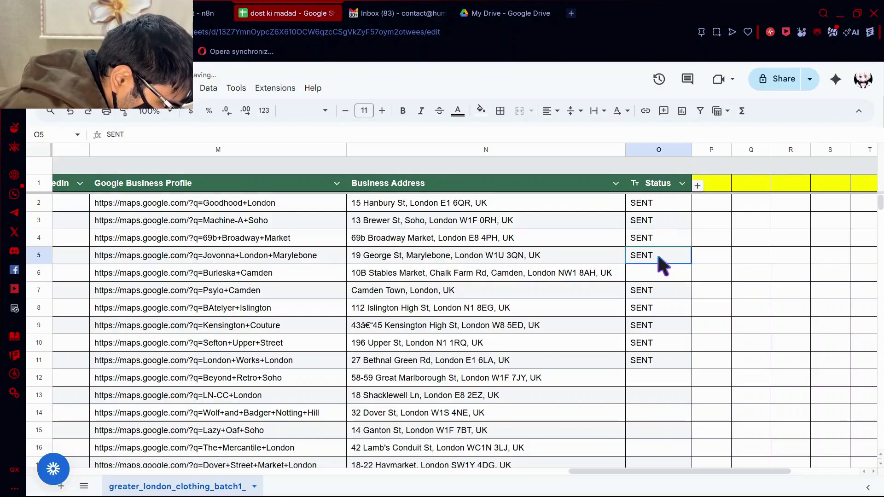
key("Up")
key("Delete")
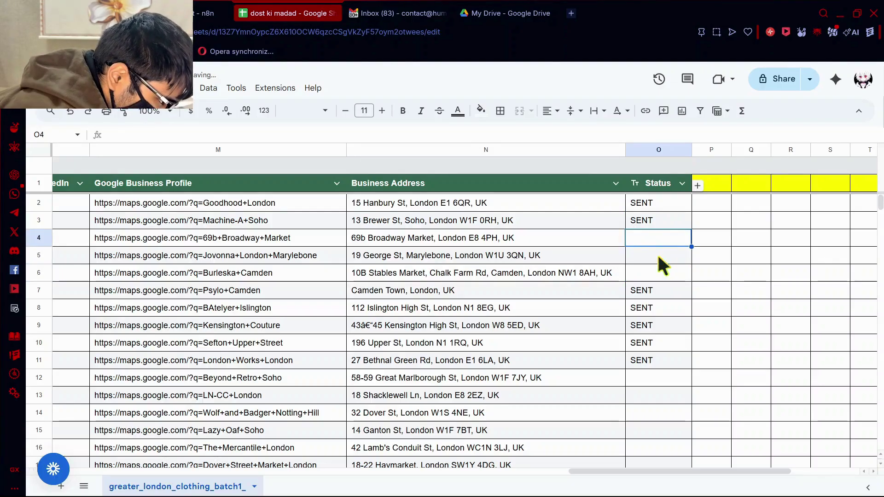
key("Up")
key("Delete")
key("Up")
key("Delete")
key("Down")
key("Down")
key("Down")
key("Down")
key("Down")
key("Down")
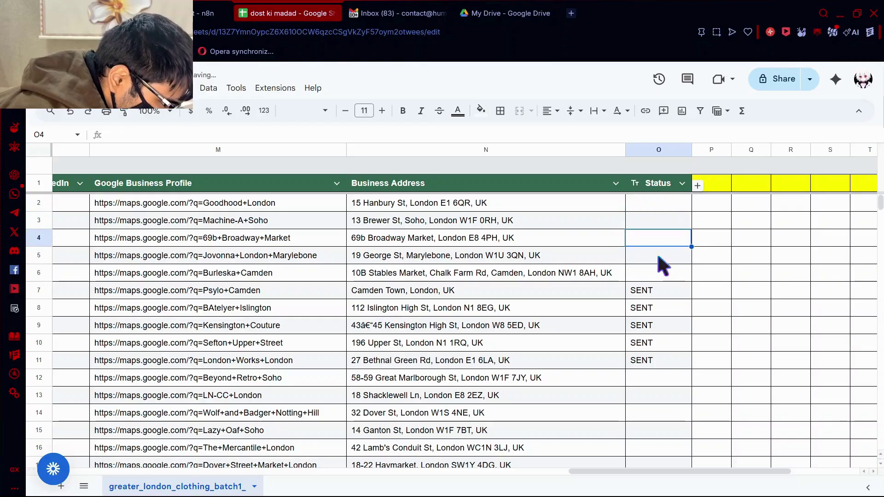
key("Delete")
key("Down")
key("Up")
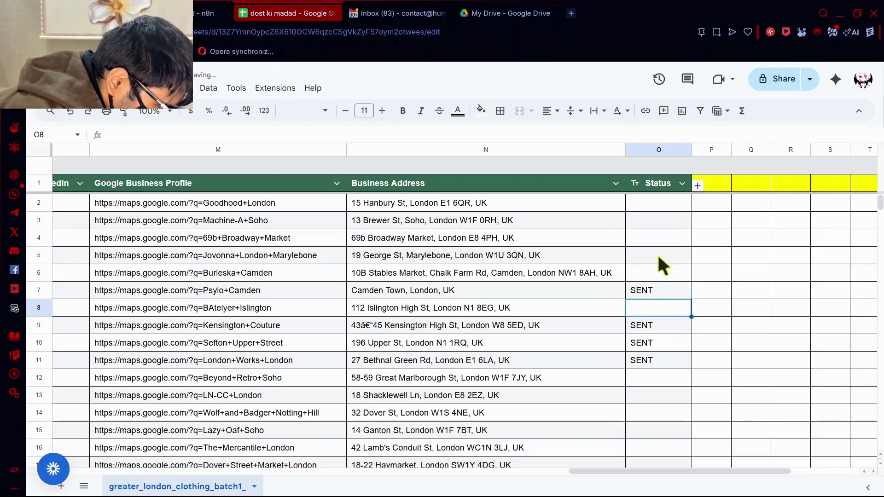
key("Up")
key("Delete")
key("Down")
key("Down")
key("Down")
key("Delete")
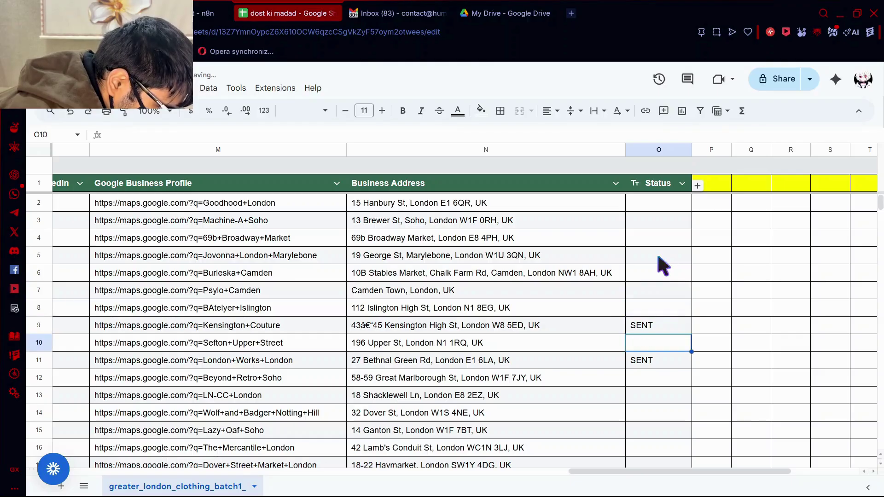
key("Up")
key("Delete")
key("Down")
key("Down")
key("Delete")
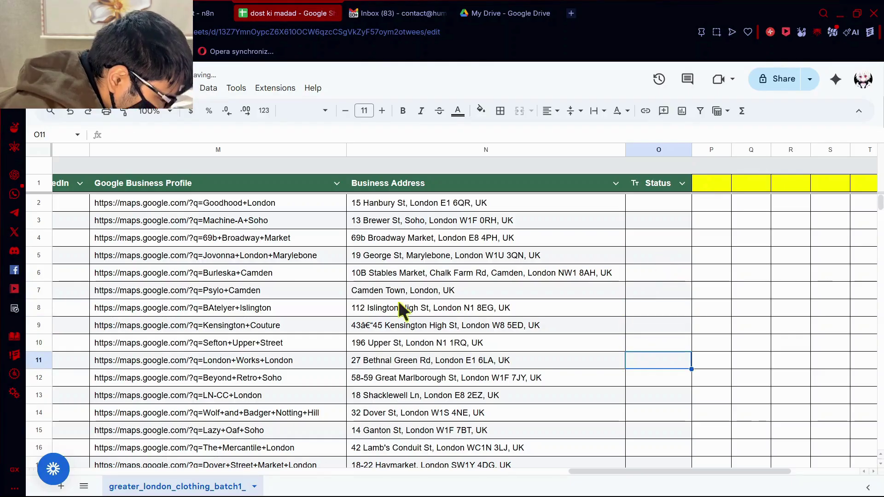
Return to n8n and examine the upper branch from Schedule Trigger through the Google Drive nodes to Send a message
left_click(207, 13)
scroll(336, 386, "up", 2)
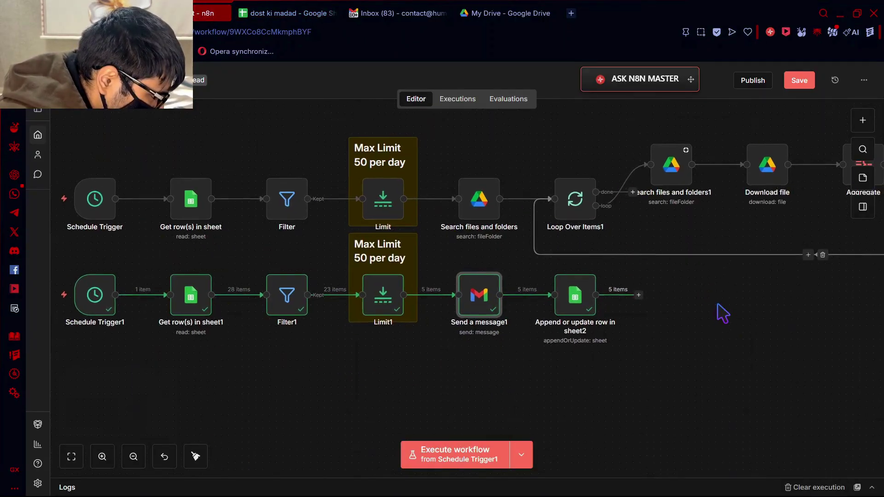
scroll(721, 312, "up", 2)
scroll(721, 312, "right", 3)
scroll(592, 373, "left", 5)
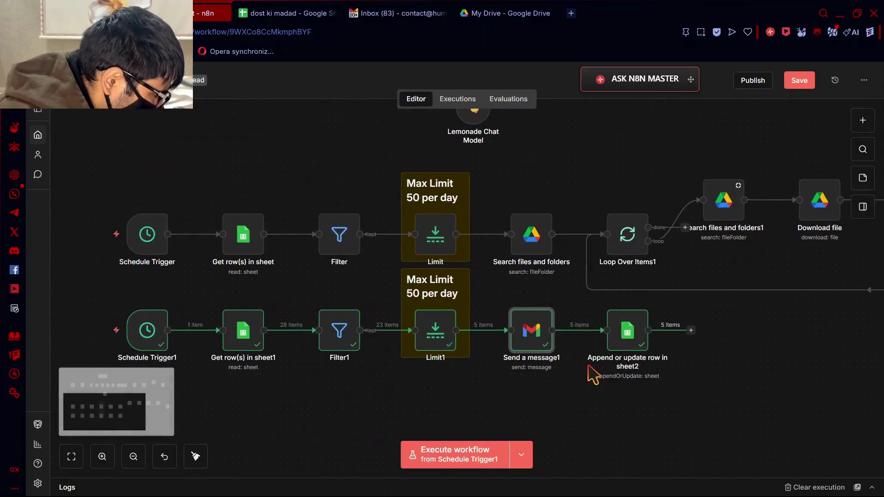
scroll(588, 365, "right", 1)
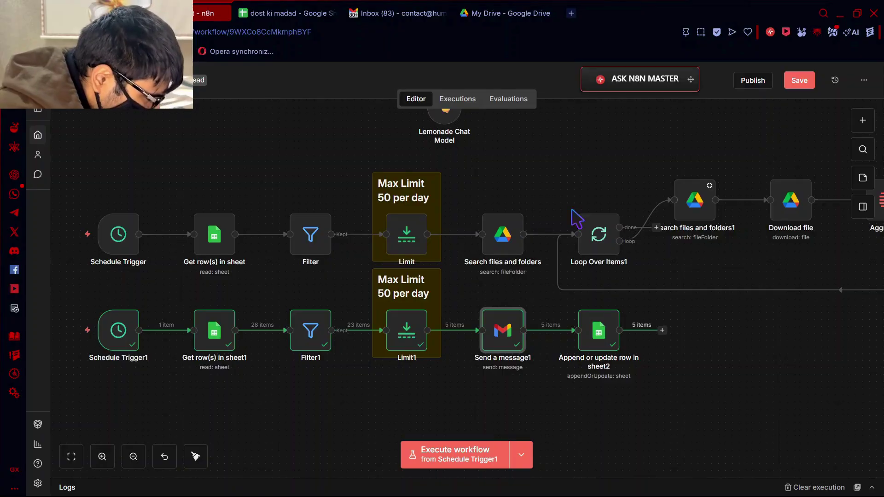
scroll(577, 220, "right", 4)
scroll(386, 184, "right", 4)
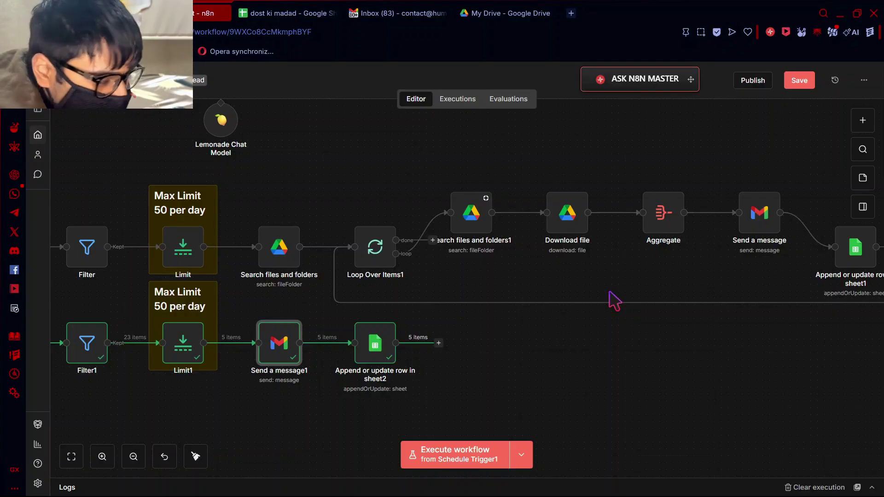
Switch to Google Drive and look through the folders named after the lead businesses in My Drive
left_click(525, 13)
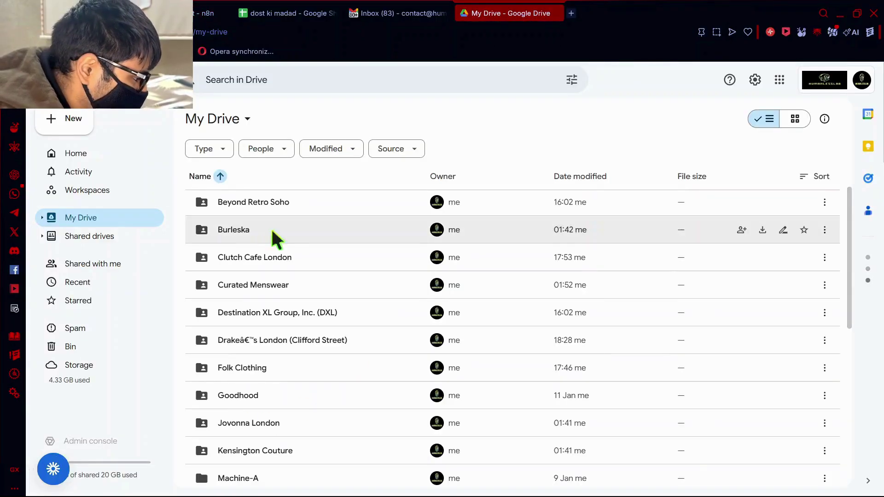
scroll(473, 379, "down", 2)
scroll(465, 387, "up", 1)
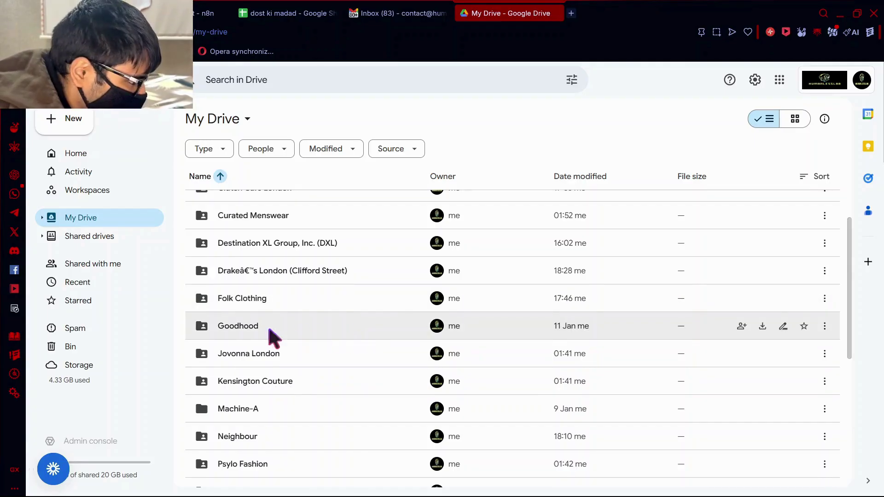
Return to n8n, run the workflow from Schedule Trigger and follow its execution through the Google Drive and Gmail loop
left_click(196, 4)
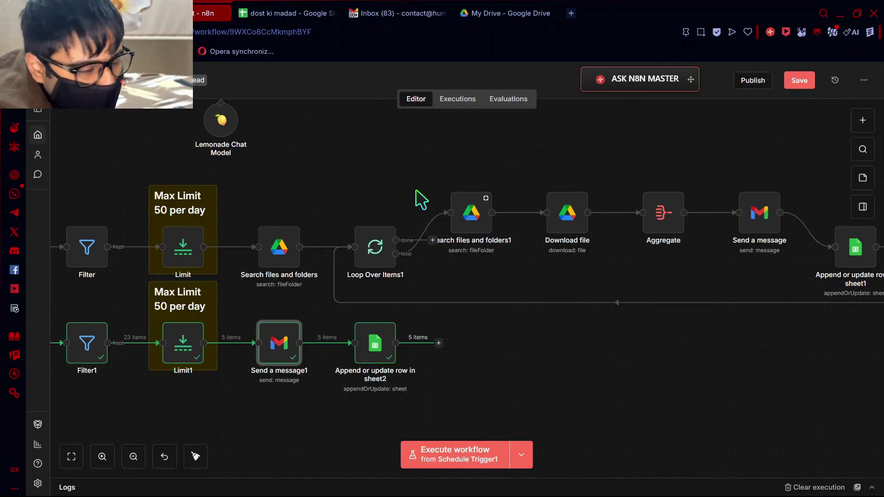
scroll(421, 200, "left", 6)
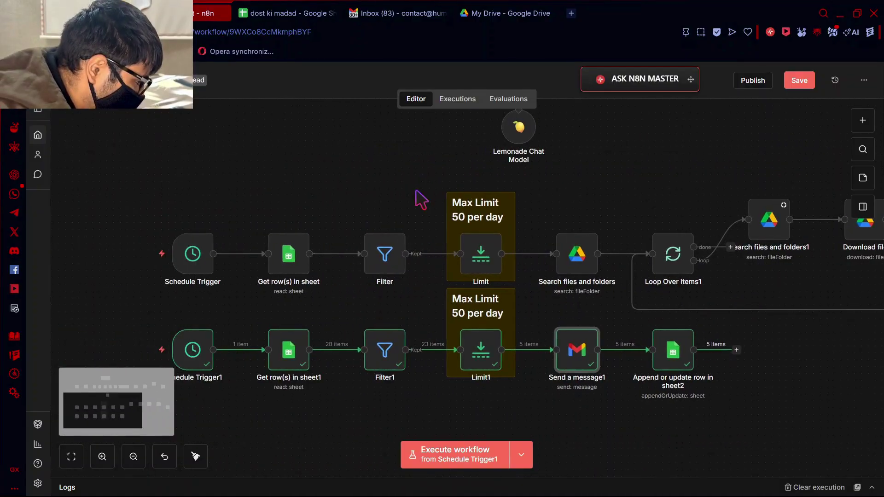
left_click(131, 254)
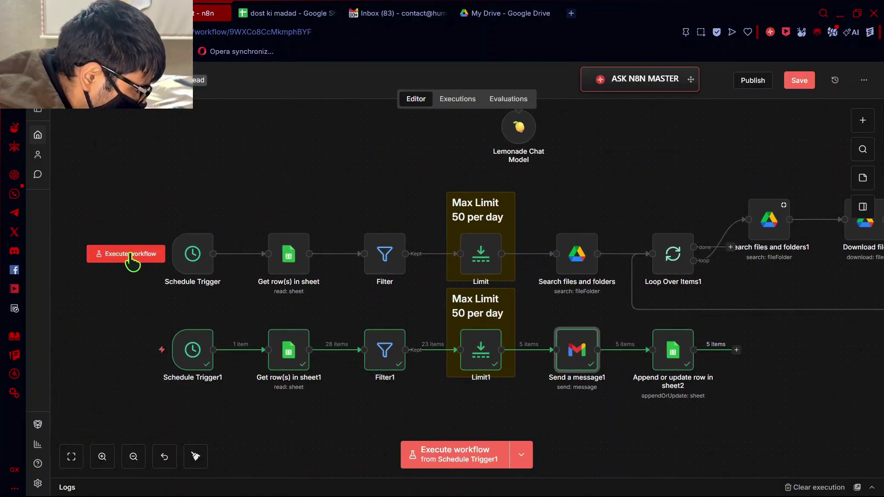
scroll(361, 312, "right", 2)
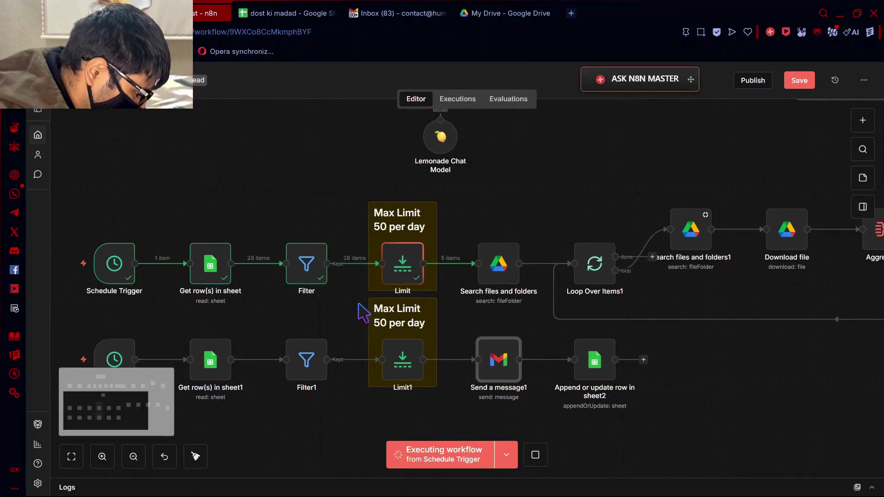
scroll(364, 313, "down", 1)
scroll(362, 310, "right", 2)
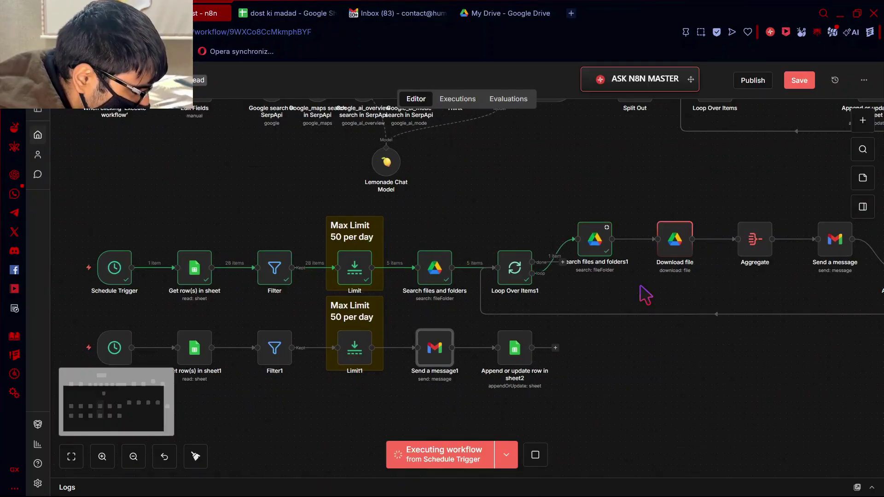
scroll(646, 294, "right", 2)
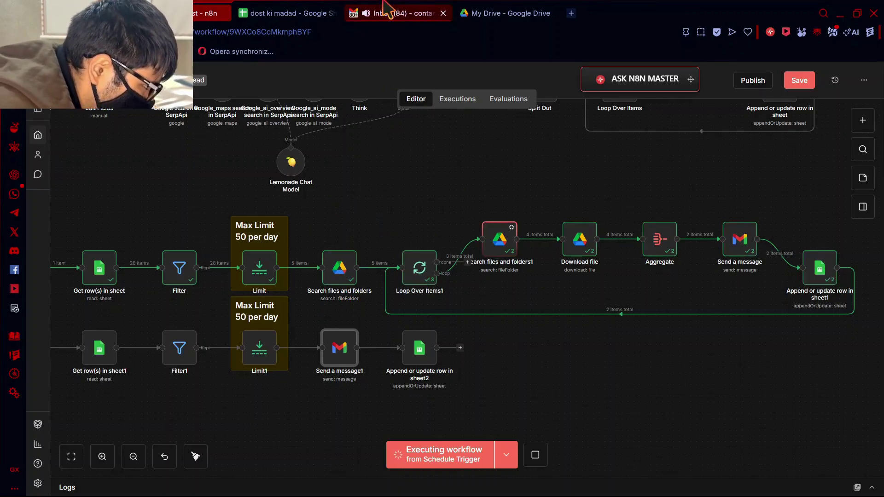
Switch to Gmail and review the text and image attachments of the new Goodhood, Machine-A and 69b Boutique emails
left_click(391, 13)
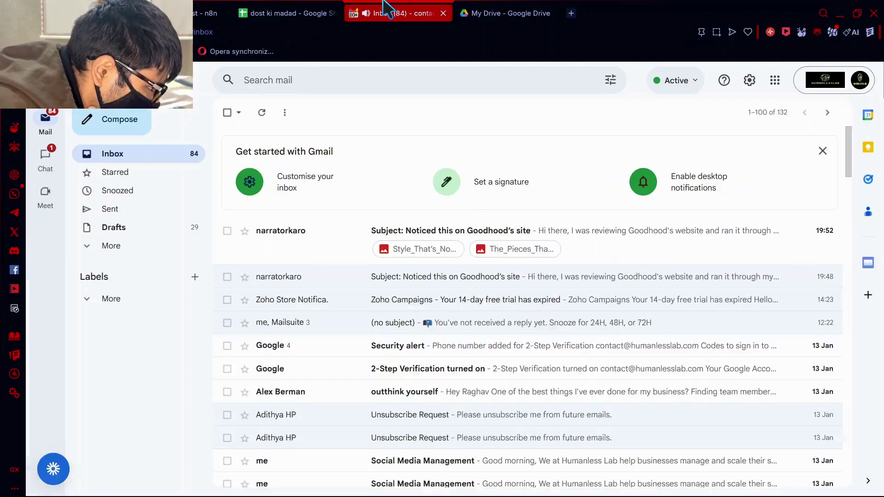
left_click(293, 239)
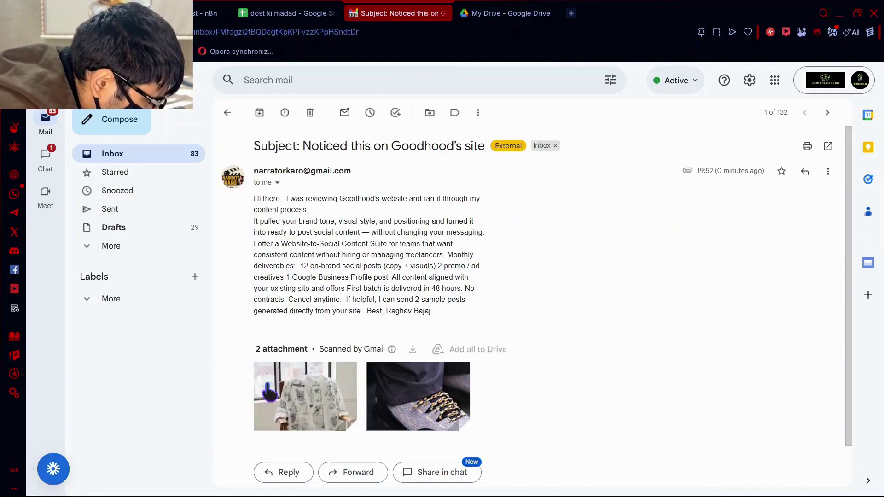
left_click(227, 113)
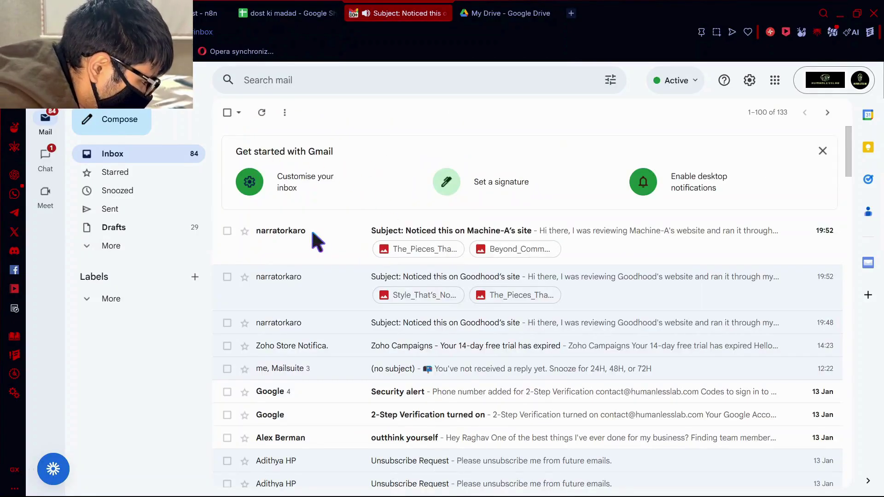
left_click(313, 237)
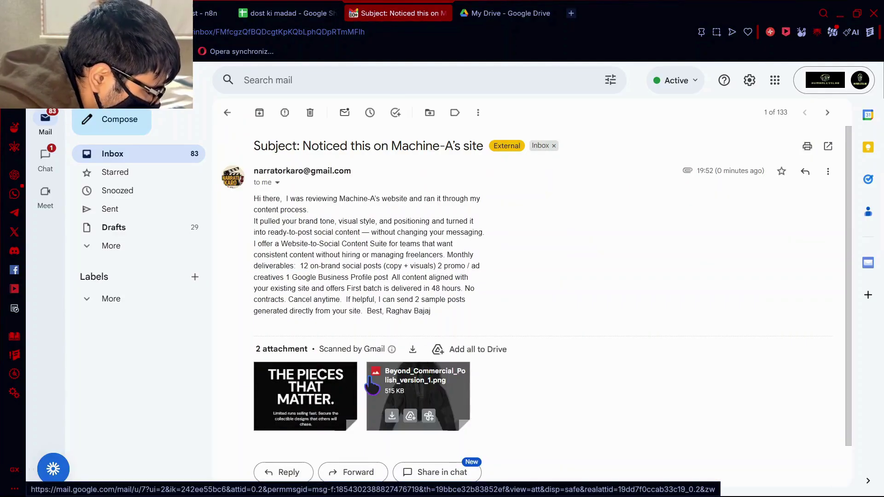
left_click(227, 113)
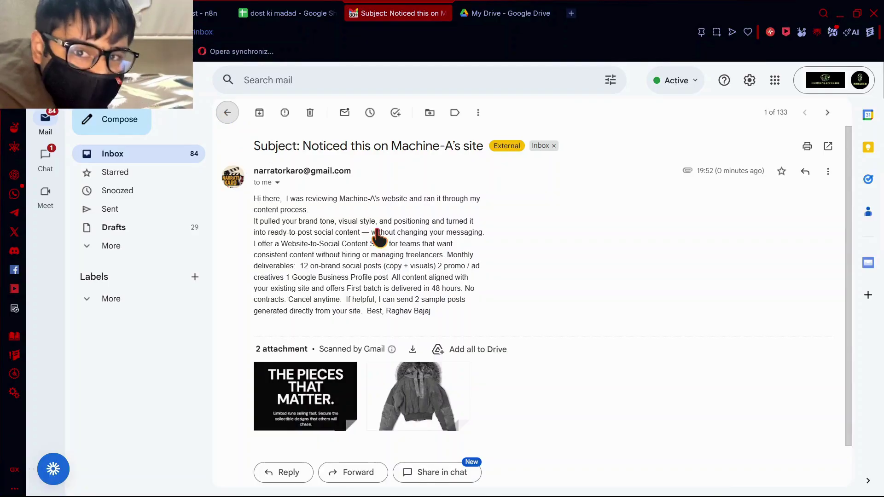
left_click(317, 244)
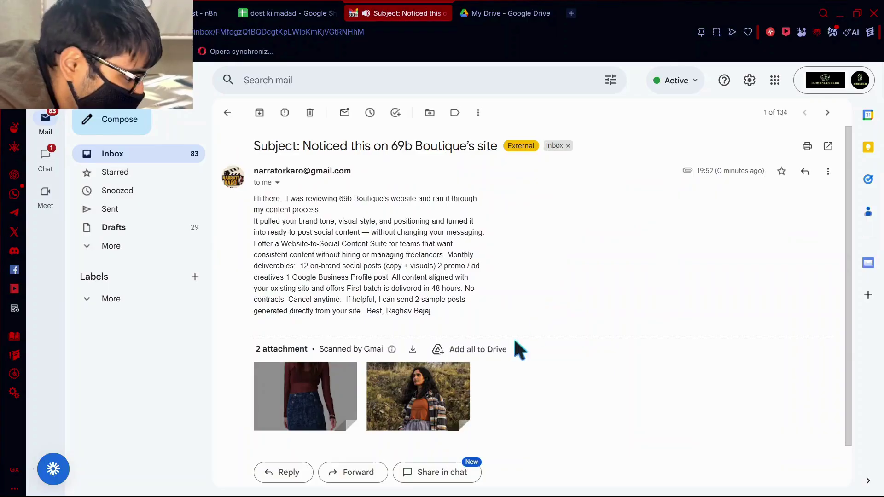
left_click(227, 112)
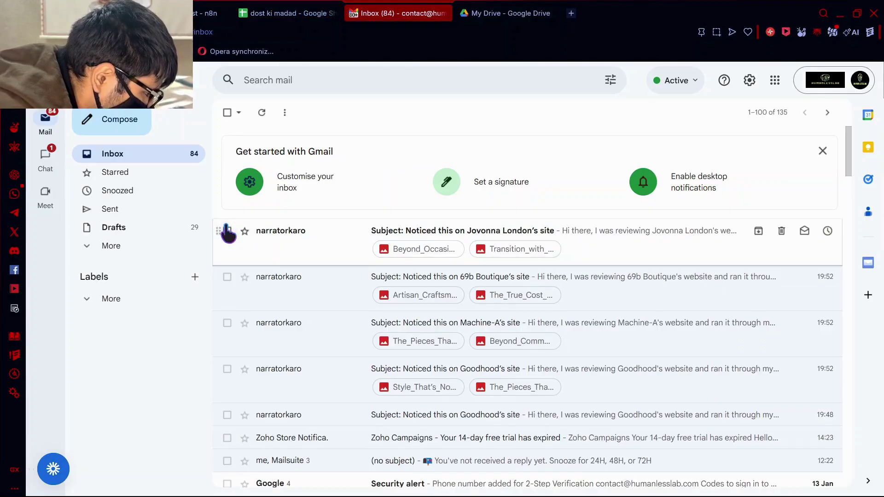
Delete the 69b Boutique, Machine-A and Goodhood emails that have attachments from the inbox
left_click(227, 277)
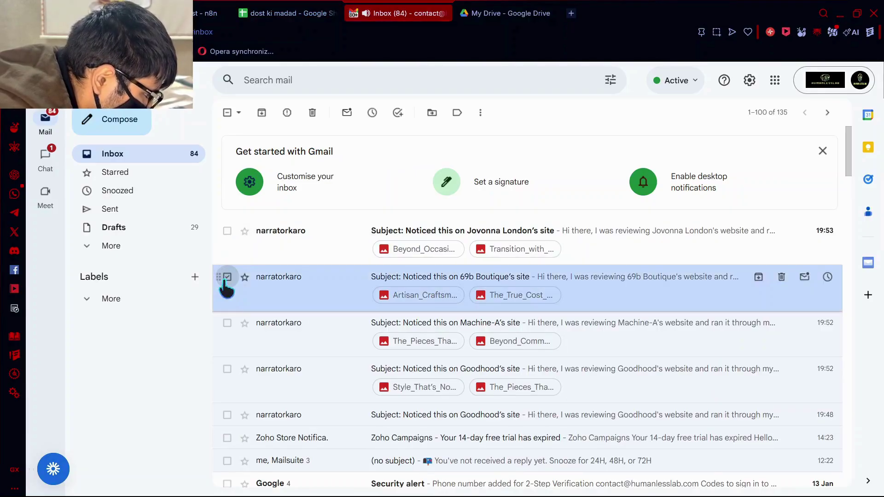
left_click(227, 323)
left_click(227, 369)
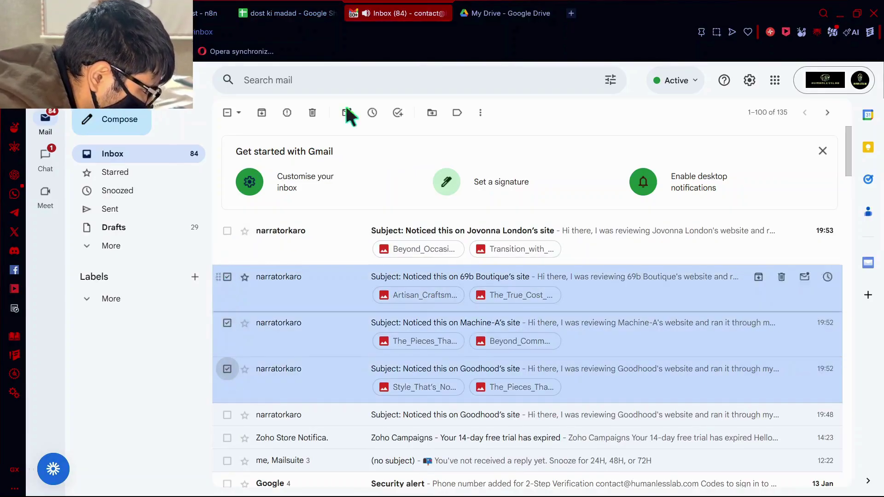
left_click(317, 113)
Check the Jovonna London email's attachments, and delete it along with the Burleska email and the remaining Goodhood email
left_click(319, 233)
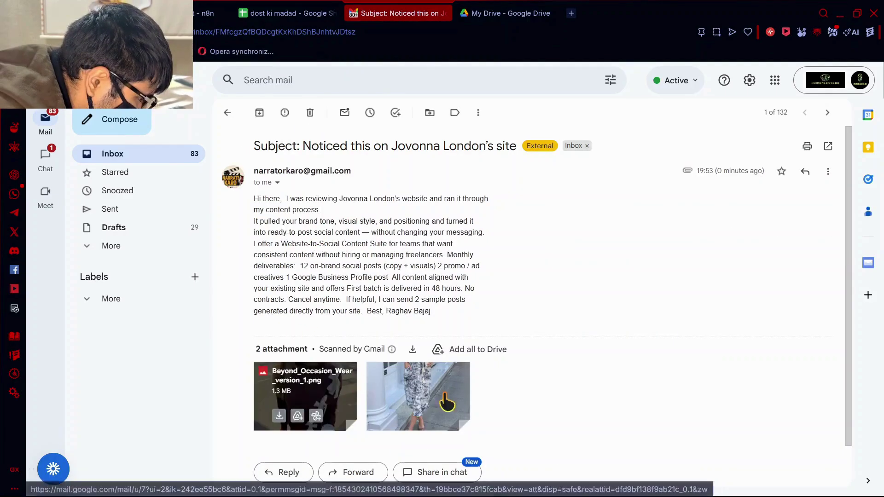
left_click(228, 113)
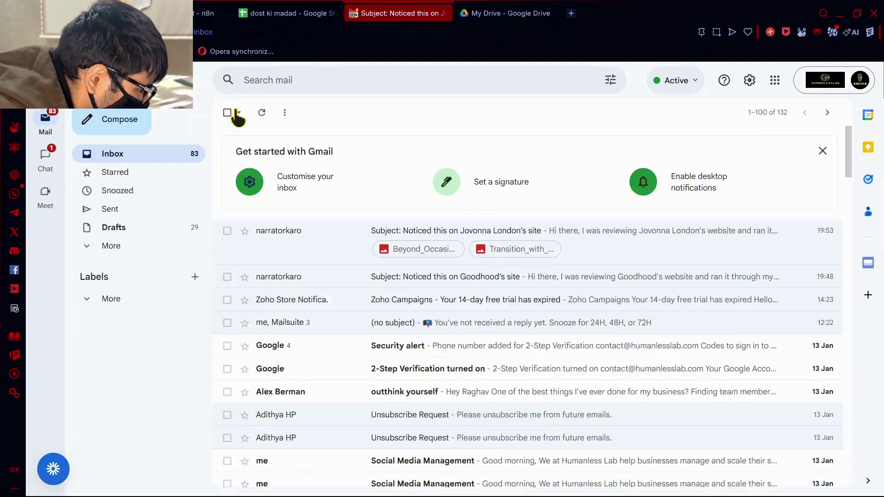
left_click(227, 230)
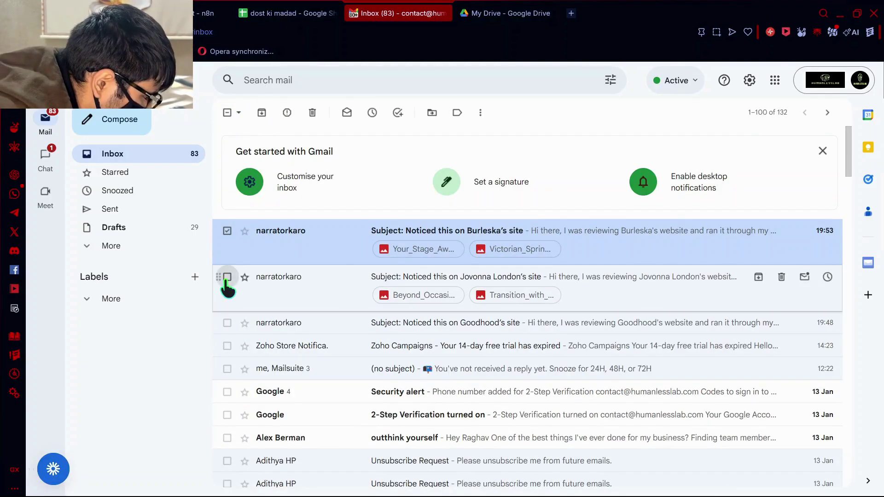
left_click(227, 277)
left_click(312, 112)
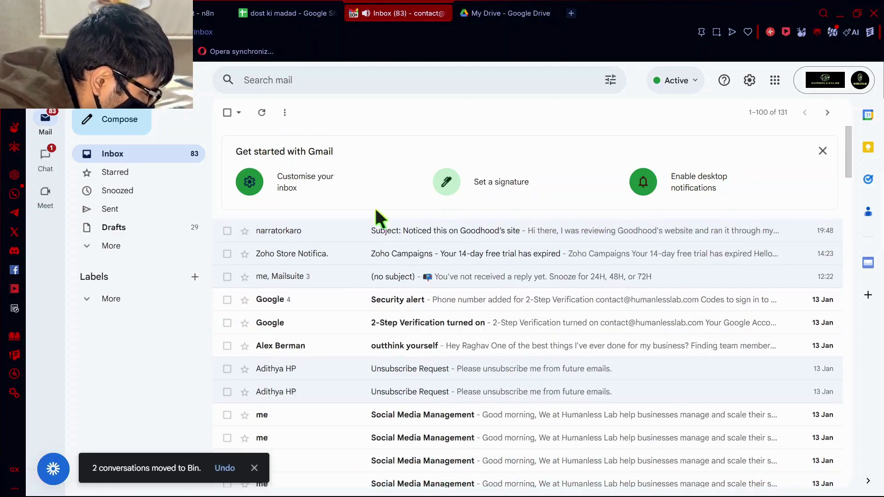
left_click(227, 230)
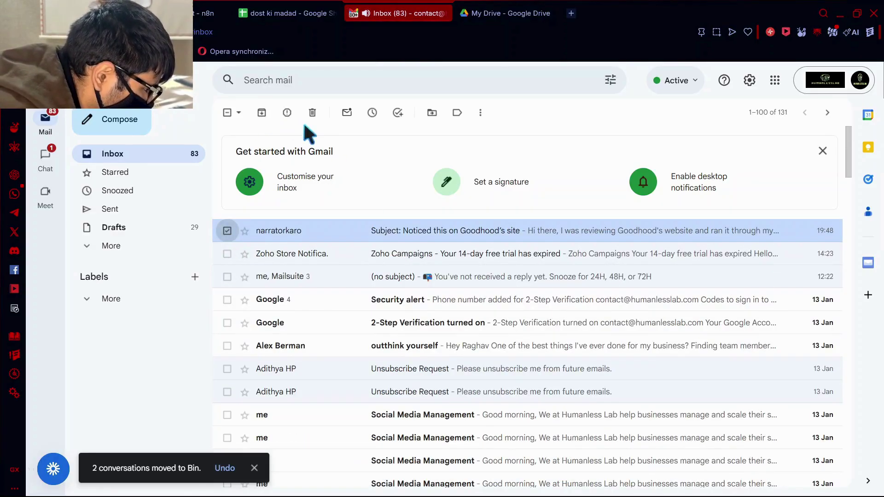
left_click(312, 112)
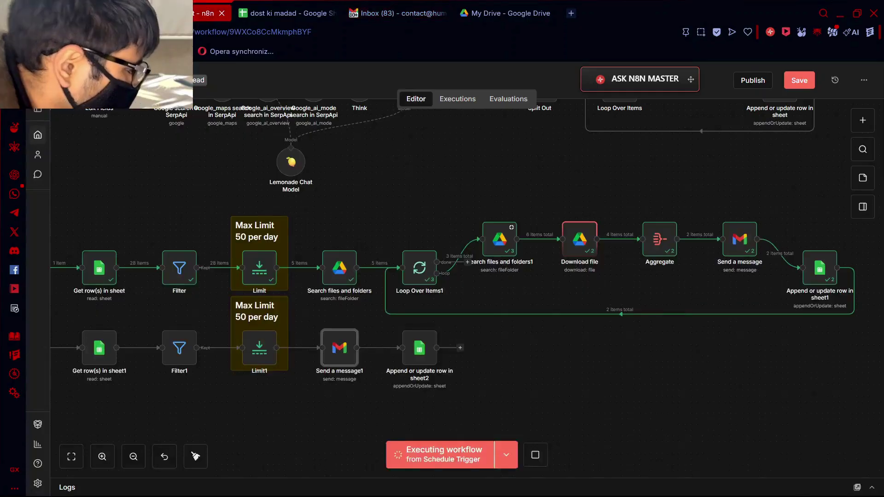
Return to n8n and check the executed Schedule Trigger branch back to its Limit node
left_click(207, 13)
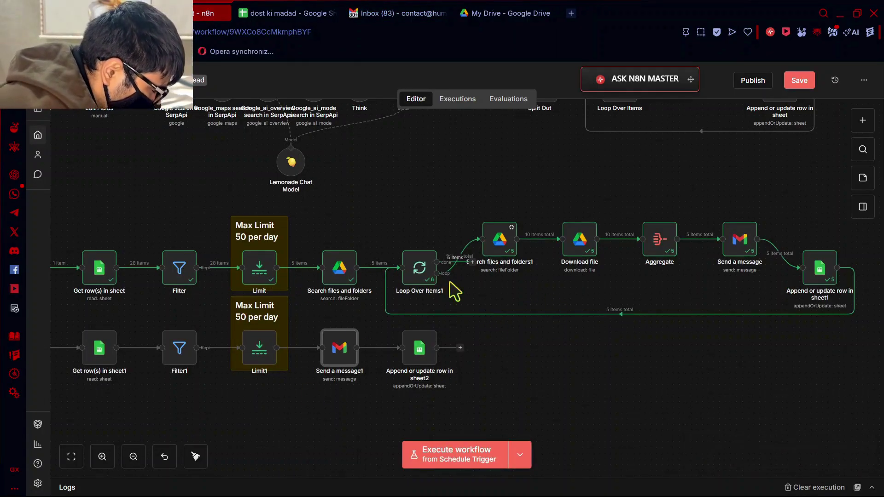
scroll(450, 288, "left", 2)
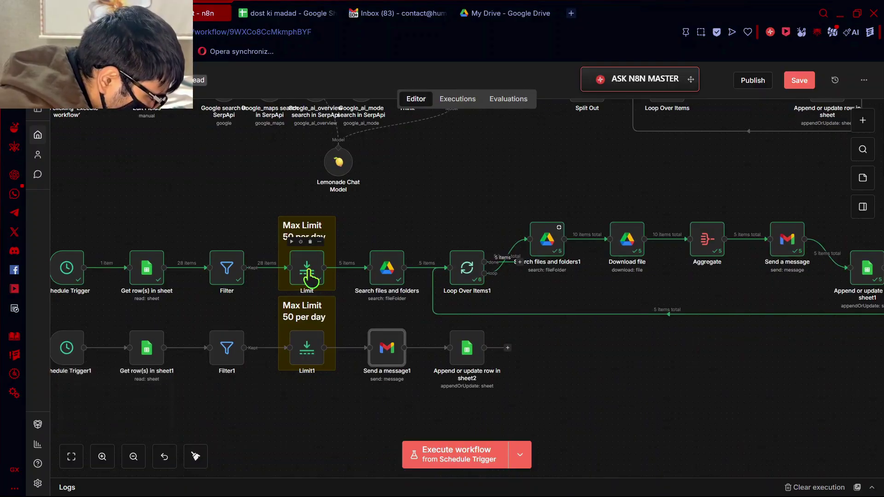
Review the Limit node's settings and output, and the Search files and folders node's business-name search query, limit and returned folders
double_click(308, 277)
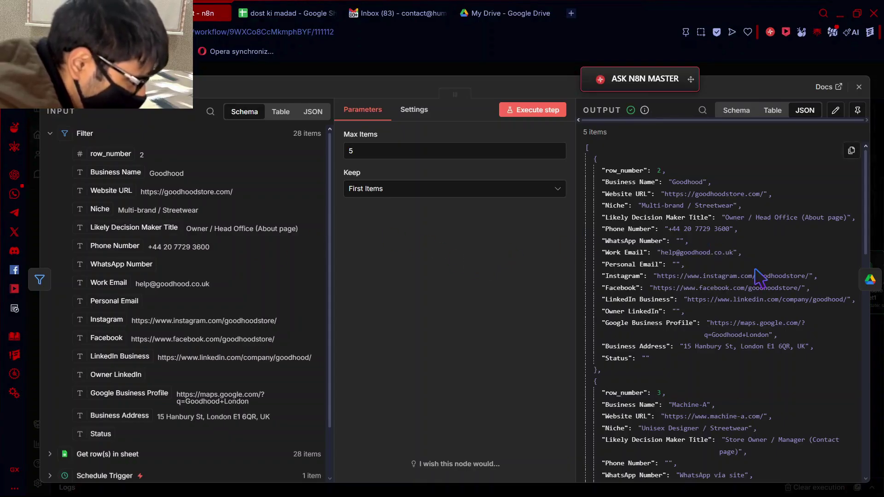
left_click(871, 283)
key("alt+Tab")
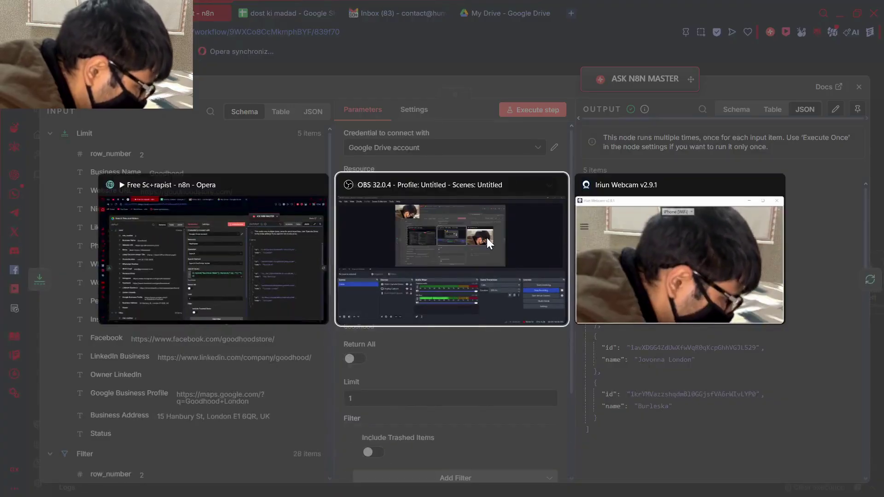
key("alt+shift+Tab")
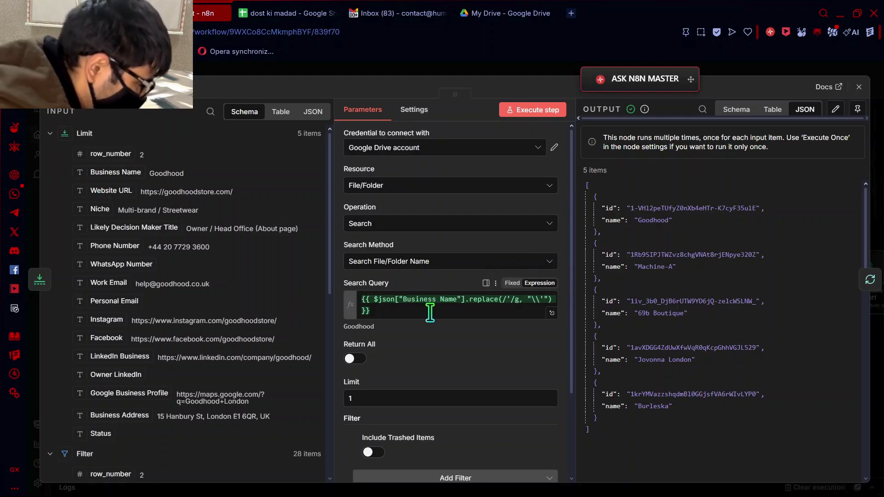
scroll(430, 313, "down", 2)
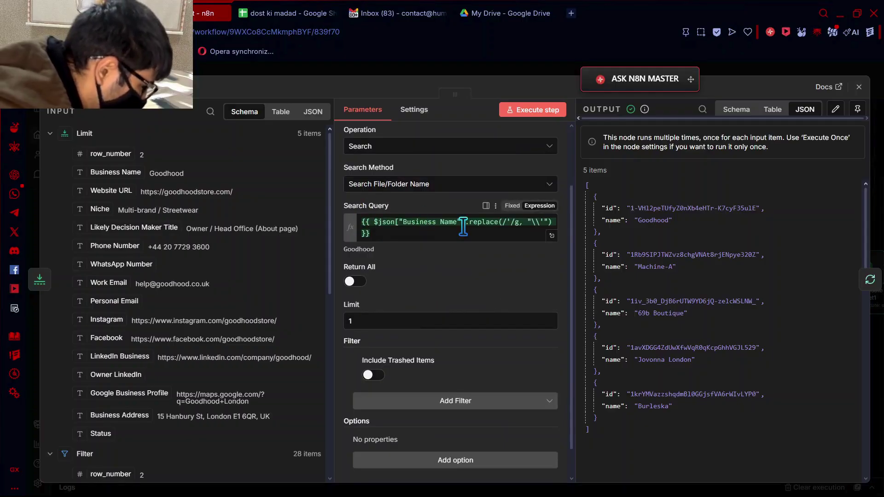
scroll(487, 305, "down", 1)
scroll(240, 357, "down", 1)
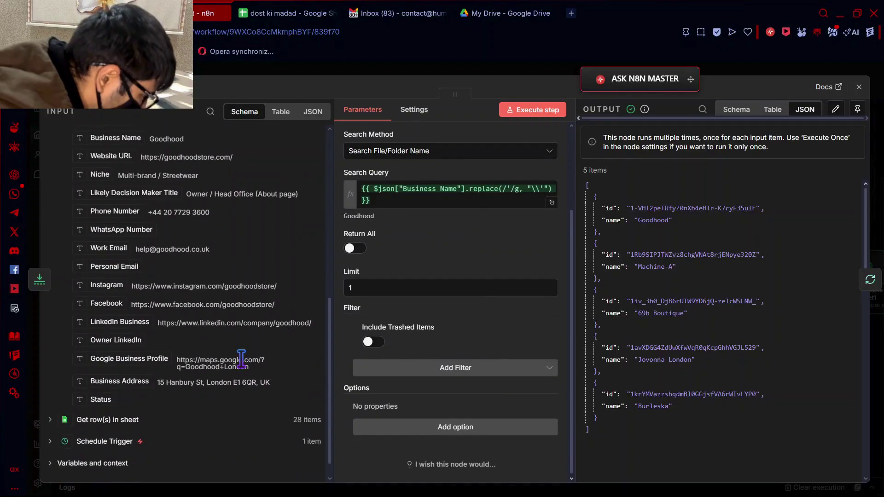
scroll(242, 359, "down", 1)
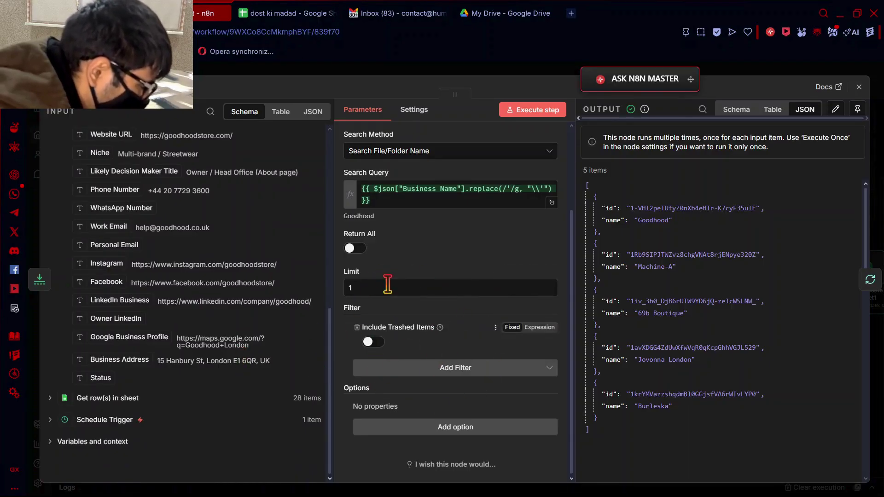
scroll(433, 277, "up", 2)
scroll(442, 299, "down", 2)
scroll(456, 345, "up", 3)
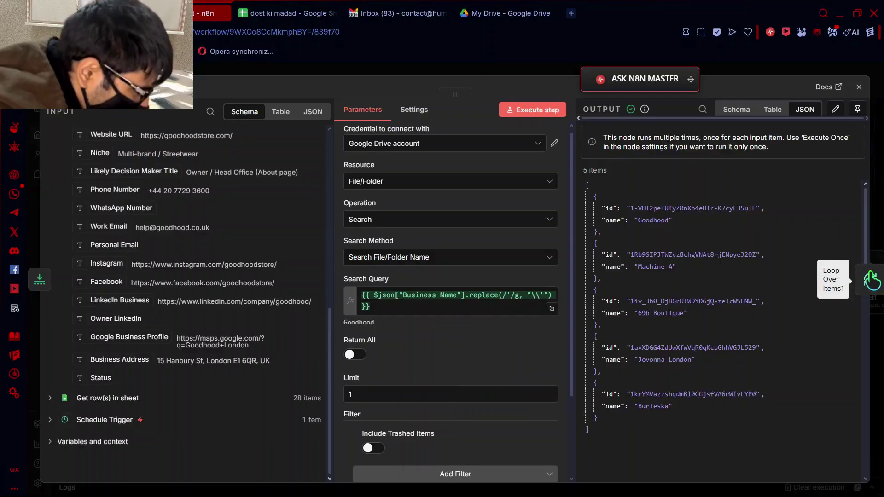
Examine the Loop Over Items1 batch output, and the Search files and folders1 limit, folder filter and returned files
left_click(865, 281)
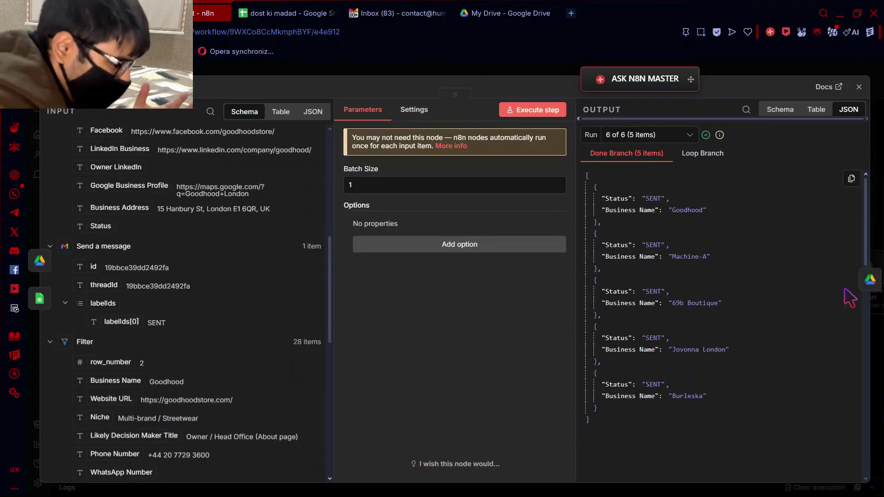
left_click(875, 286)
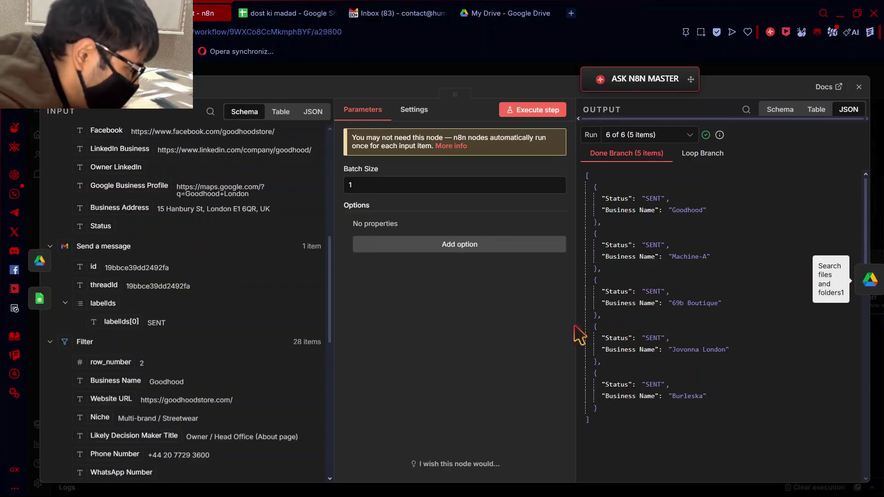
scroll(533, 336, "down", 2)
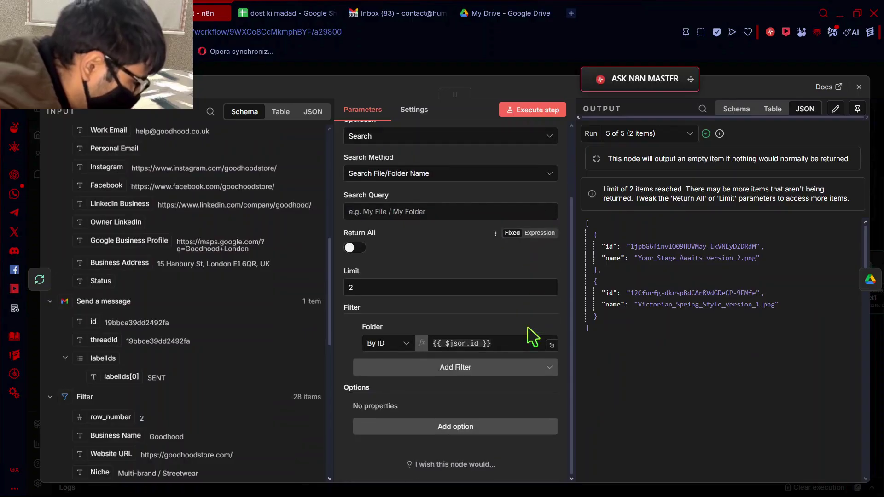
scroll(188, 193, "up", 7)
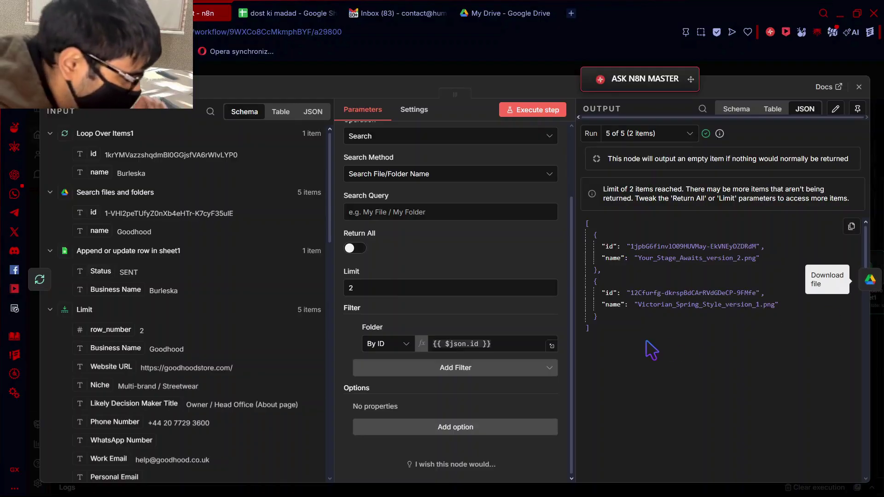
scroll(528, 191, "up", 2)
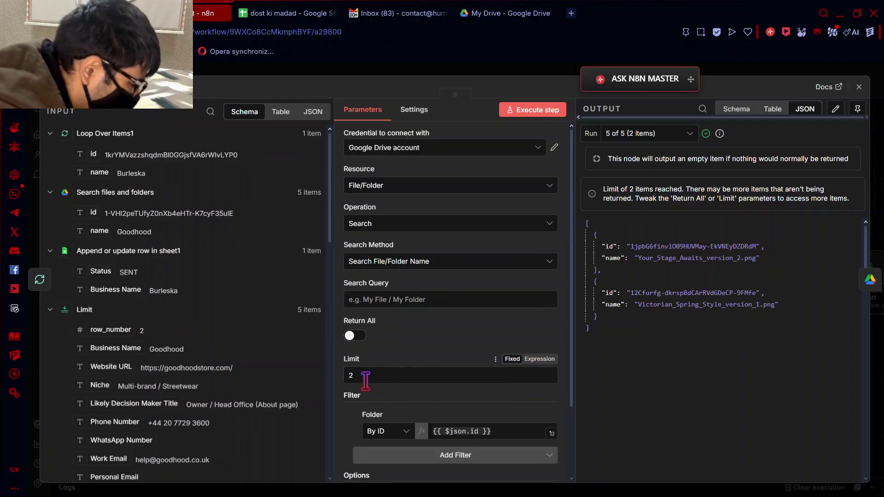
scroll(405, 423, "down", 2)
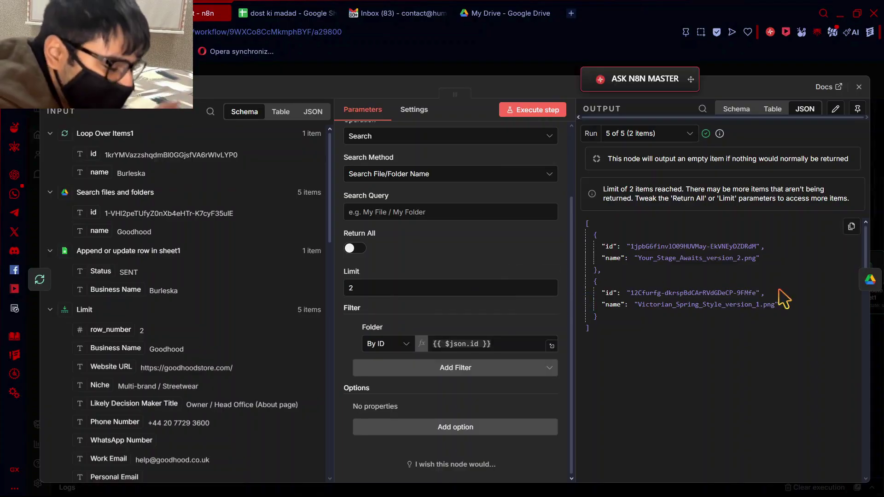
Review the Download file and Aggregate binaries and the Send a message node's attachment field names, and return to the canvas
left_click(869, 279)
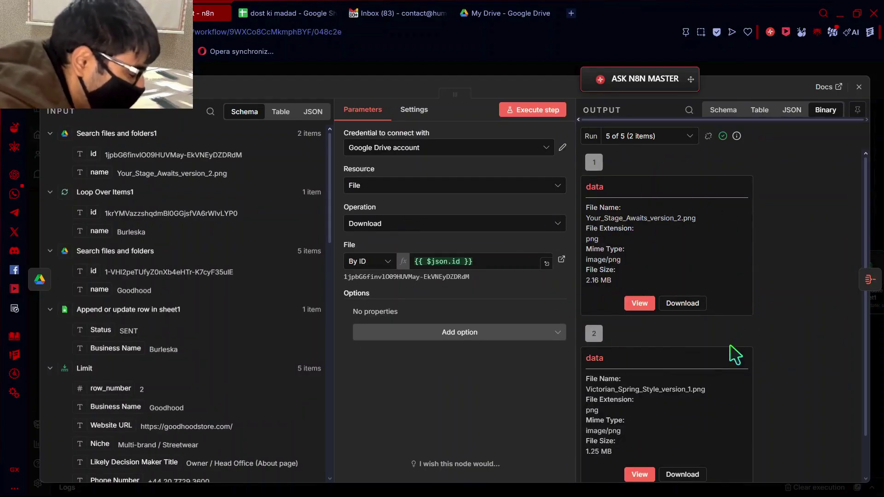
scroll(730, 346, "down", 1)
scroll(735, 355, "up", 1)
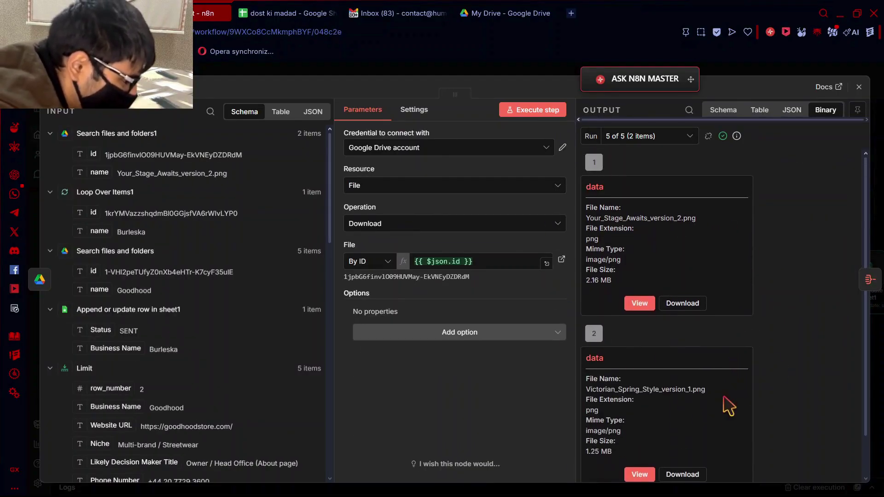
left_click(867, 292)
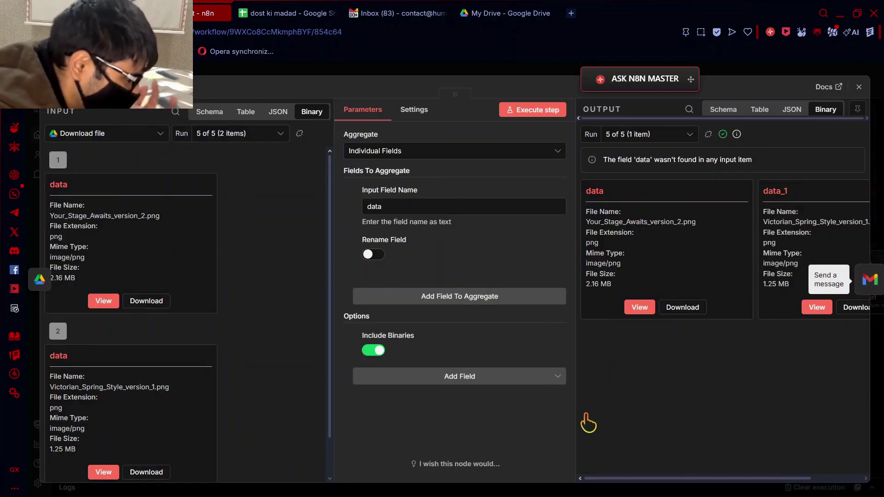
left_click(870, 280)
scroll(516, 340, "down", 10)
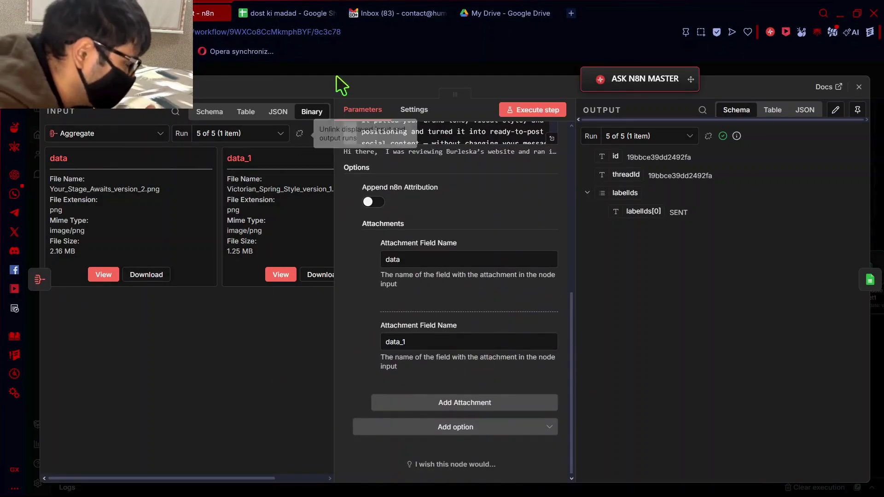
left_click(317, 73)
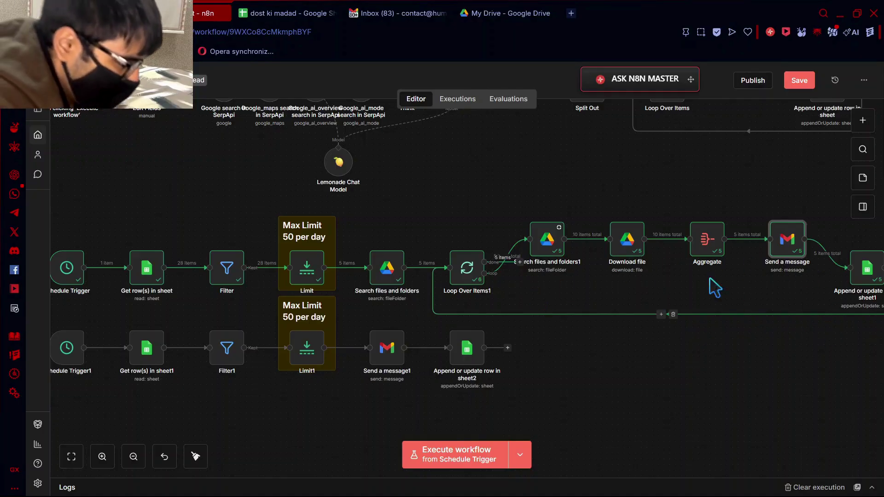
scroll(760, 286, "right", 5)
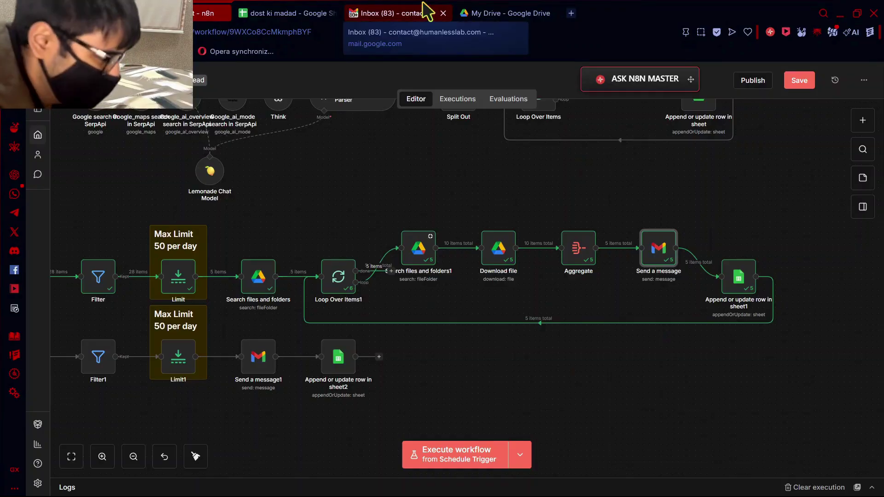
scroll(397, 237, "left", 5)
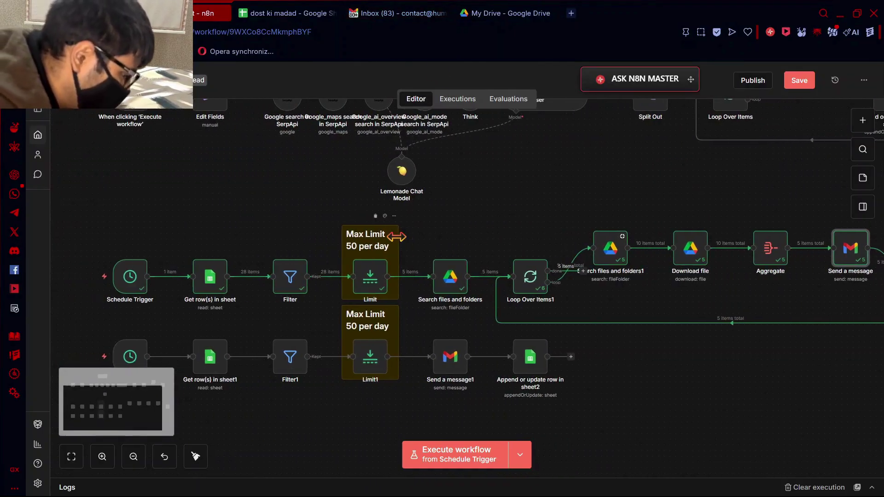
scroll(396, 236, "down", 5)
scroll(399, 241, "up", 1)
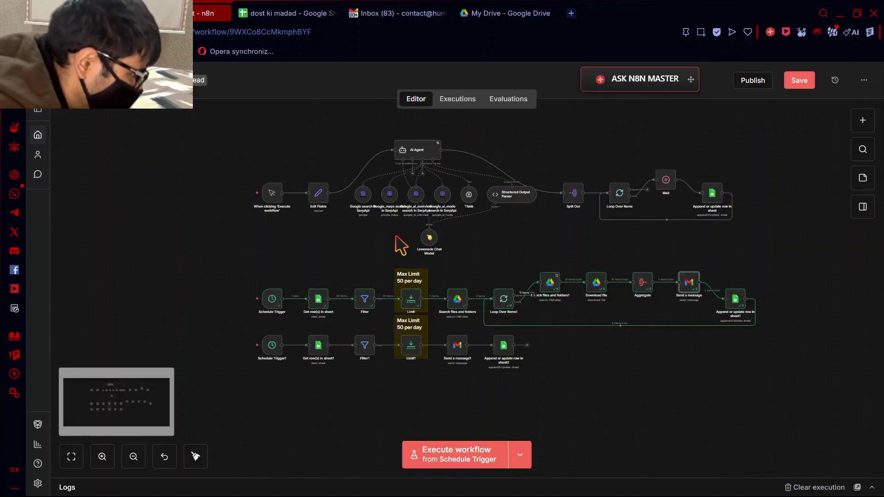
key("plus")
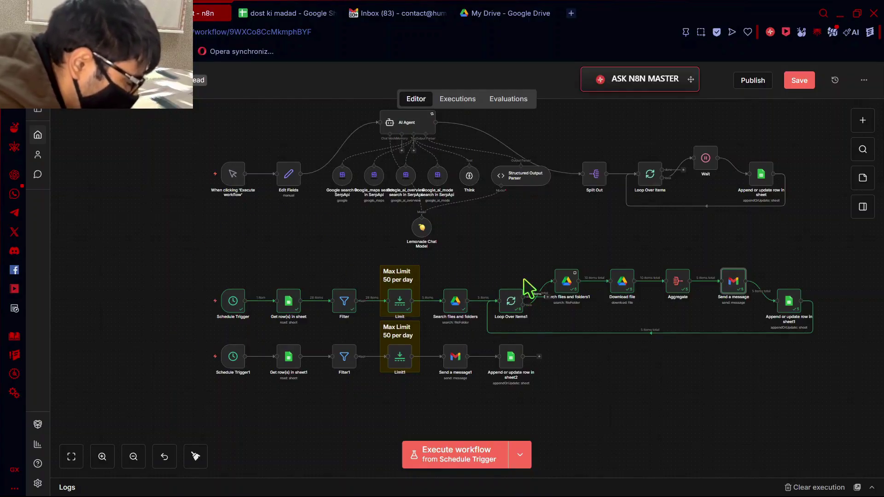
scroll(525, 281, "down", 2)
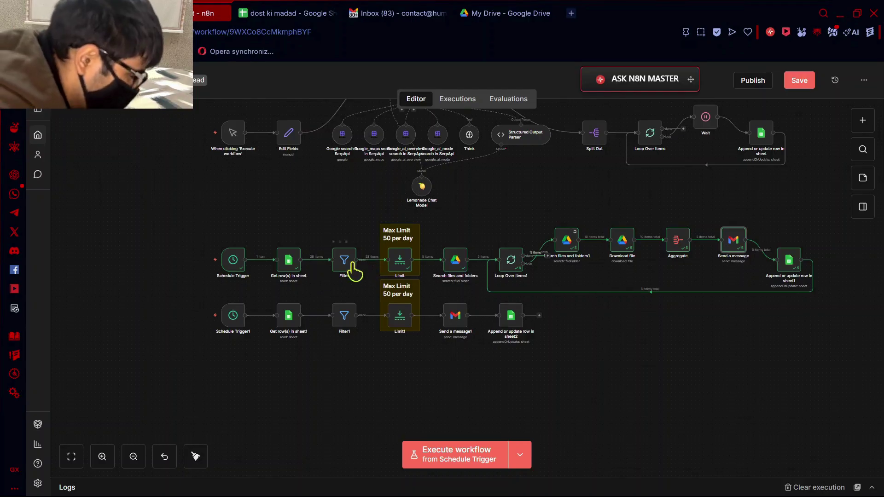
Run the Filter node in the Schedule Trigger branch and check the lead sheet's Status column in Google Sheets
key("plus")
key("plus")
key("plus")
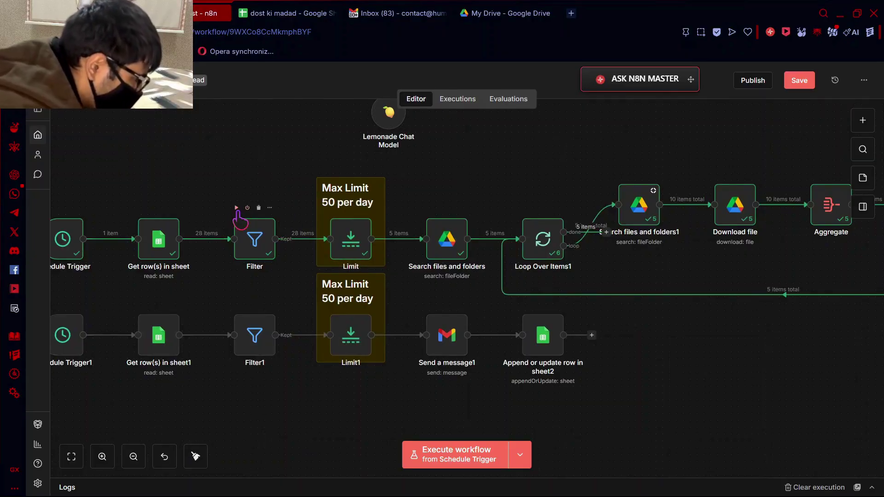
left_click(236, 208)
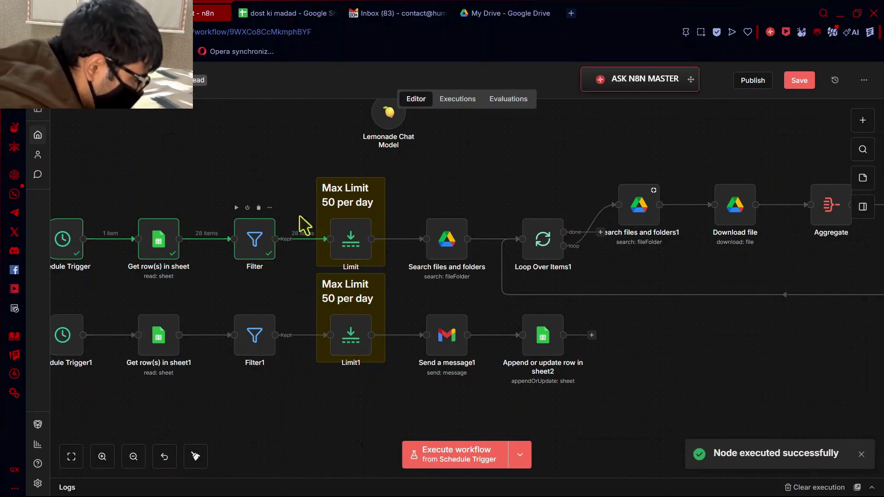
scroll(477, 277, "right", 3)
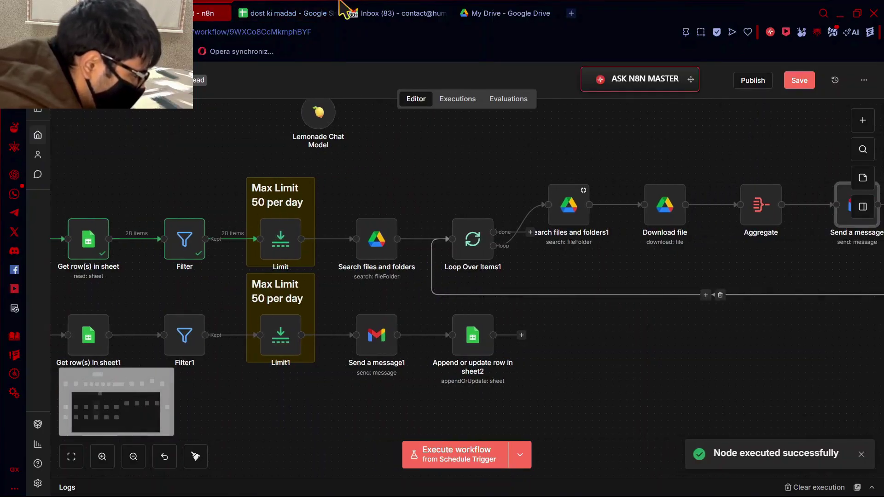
left_click(283, 5)
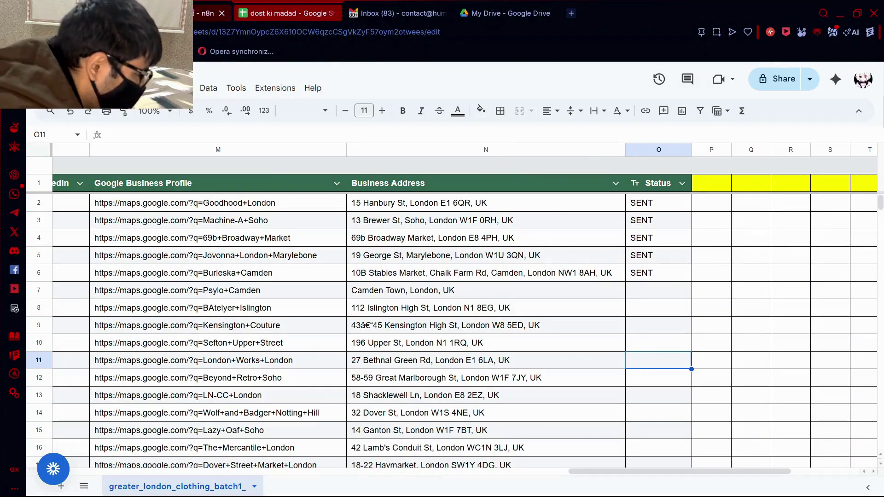
left_click(207, 13)
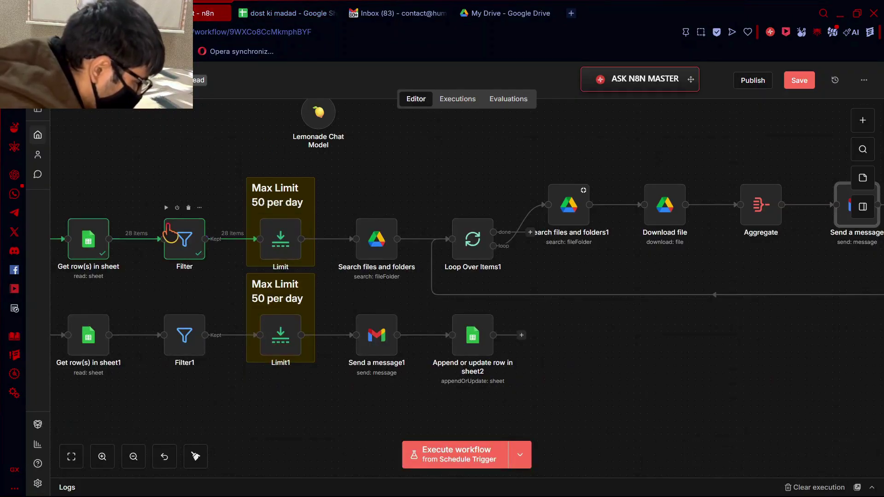
Re-run the Filter node from its settings and compare its input Status field with the Status column in the lead sheet
scroll(171, 233, "left", 3)
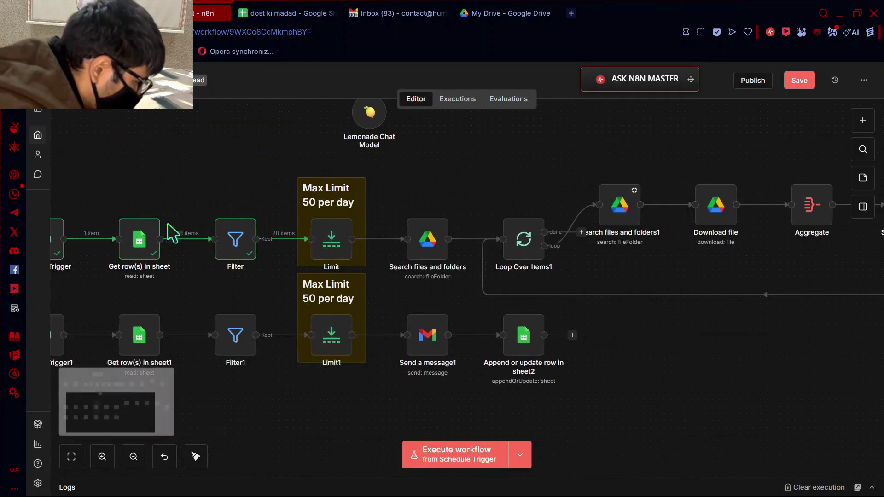
double_click(239, 254)
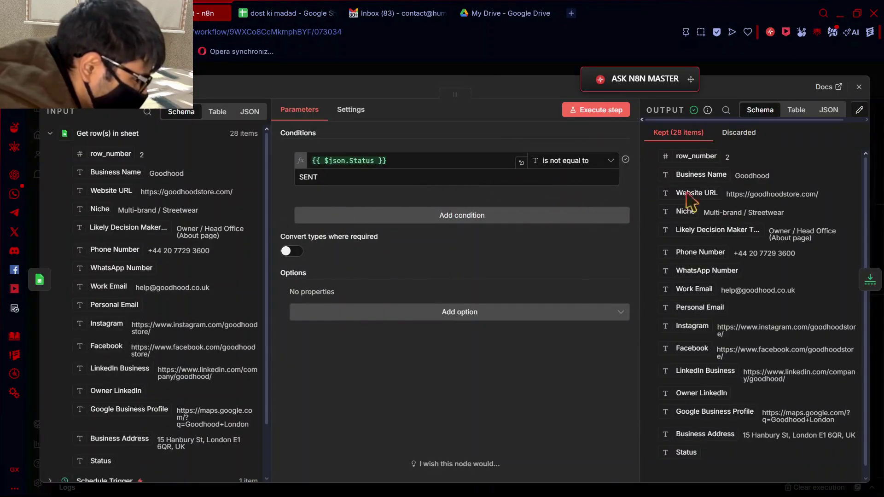
left_click(612, 114)
scroll(199, 350, "down", 3)
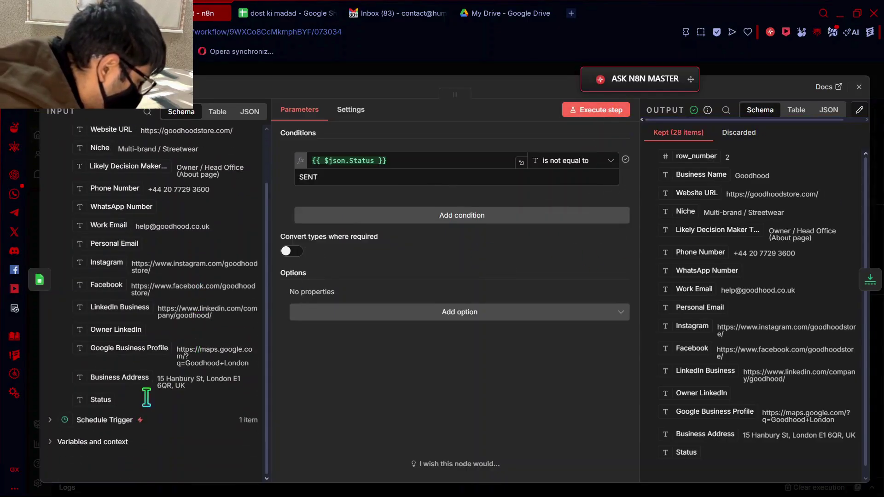
left_click(281, 10)
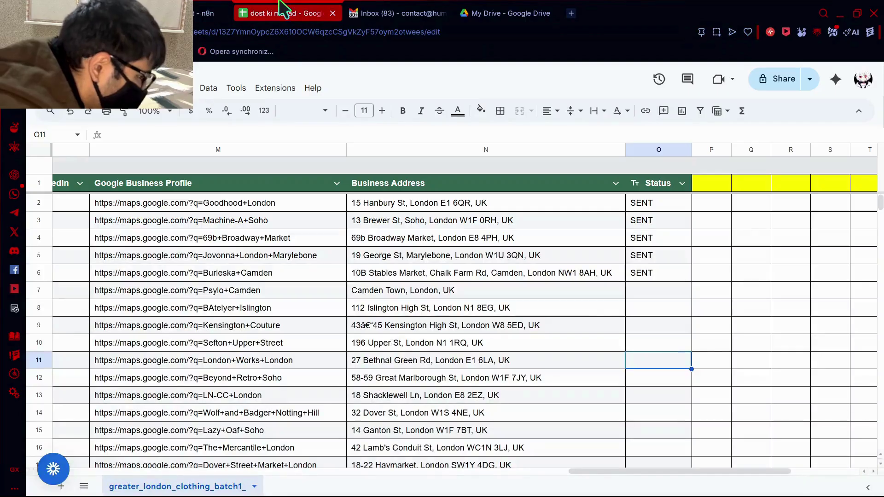
left_click(207, 12)
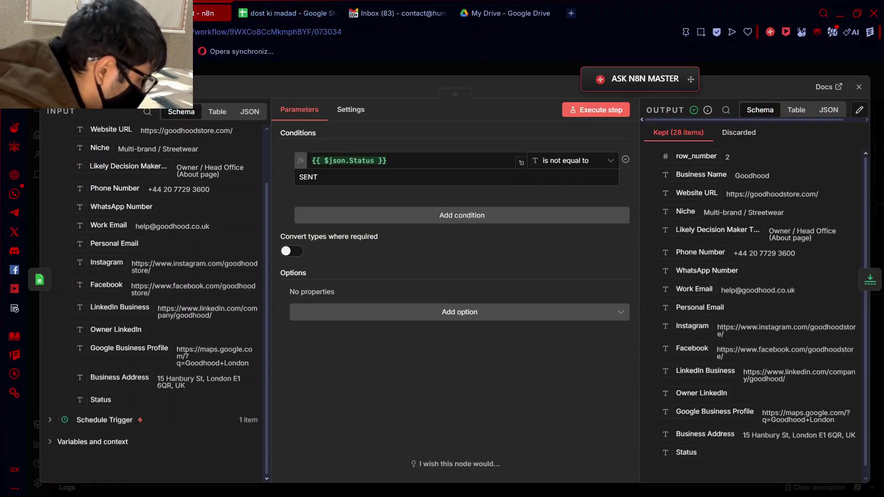
Re-run the Get row(s) in sheet node to fetch the updated statuses, and run the Filter node on the new rows
key("Escape")
scroll(295, 134, "left", 3)
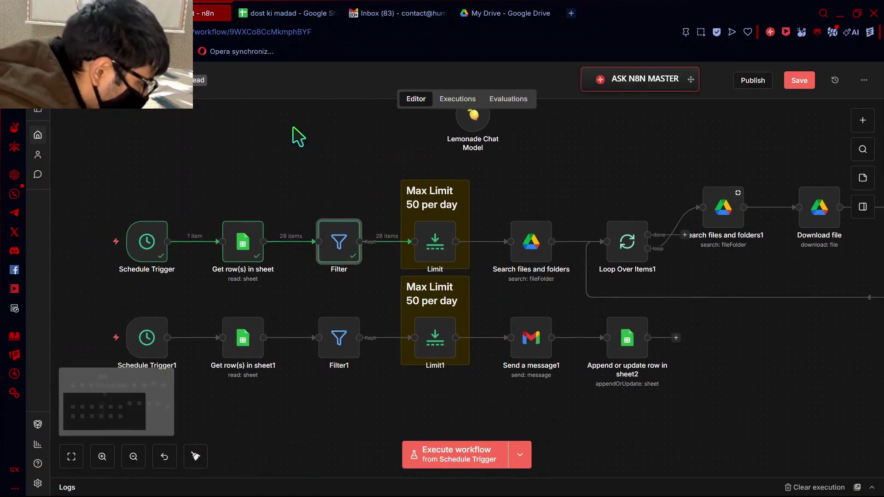
left_click(229, 211)
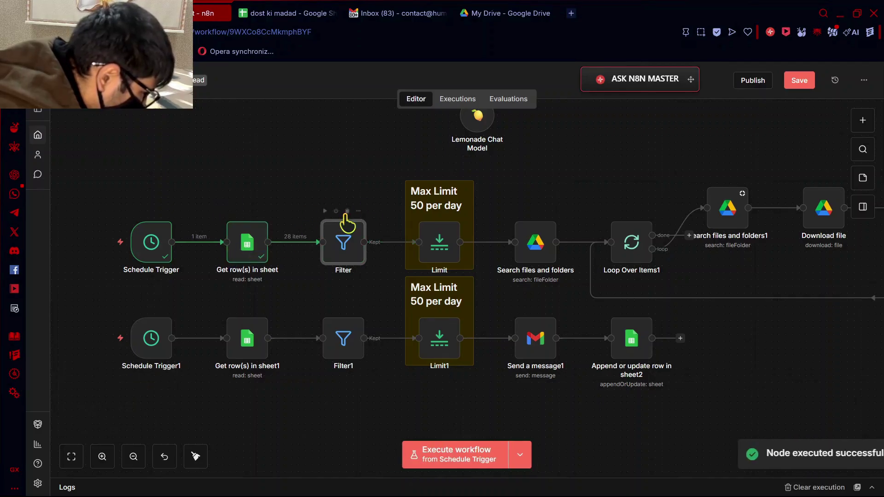
left_click(325, 211)
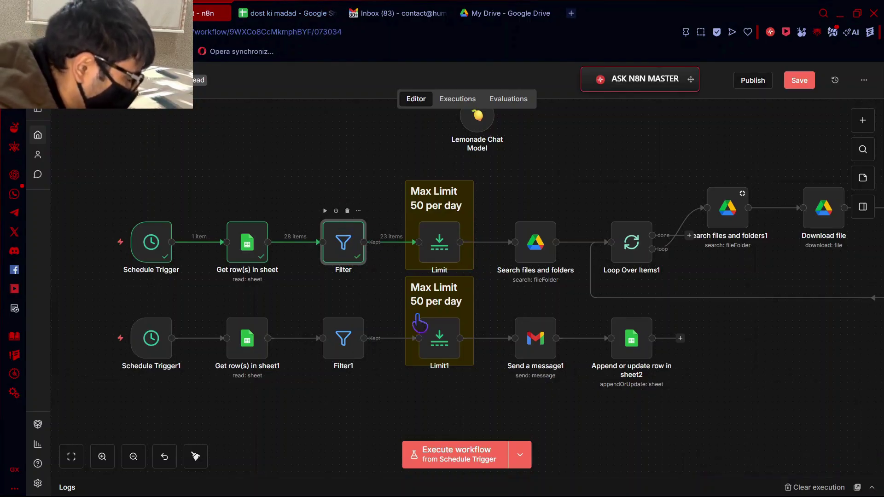
Examine the Filter node's kept and discarded leads, and return to the canvas
key("Return")
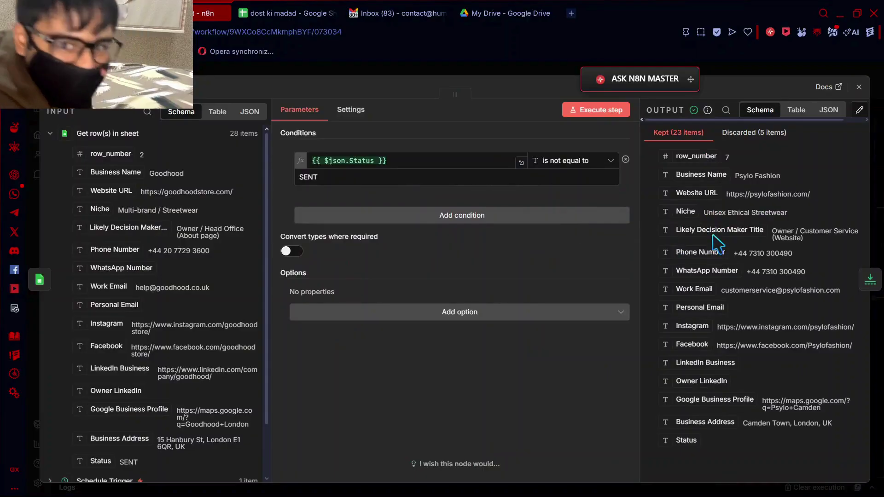
left_click(755, 133)
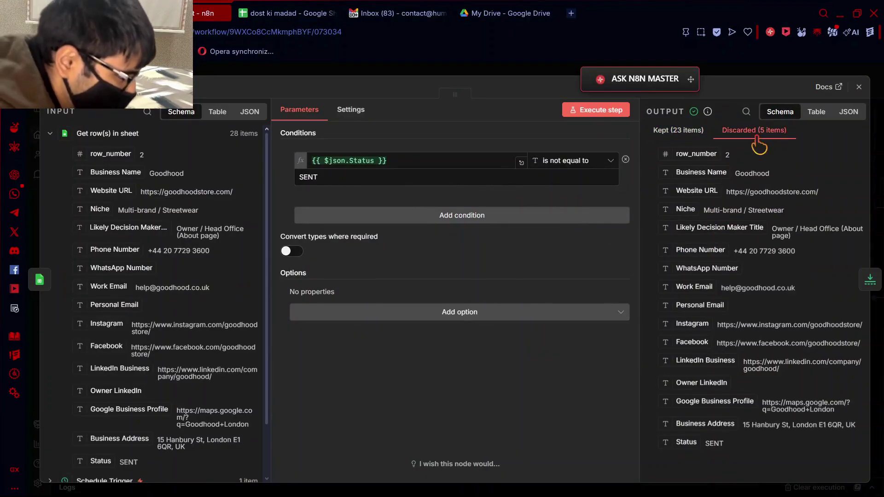
left_click(492, 67)
scroll(625, 181, "right", 5)
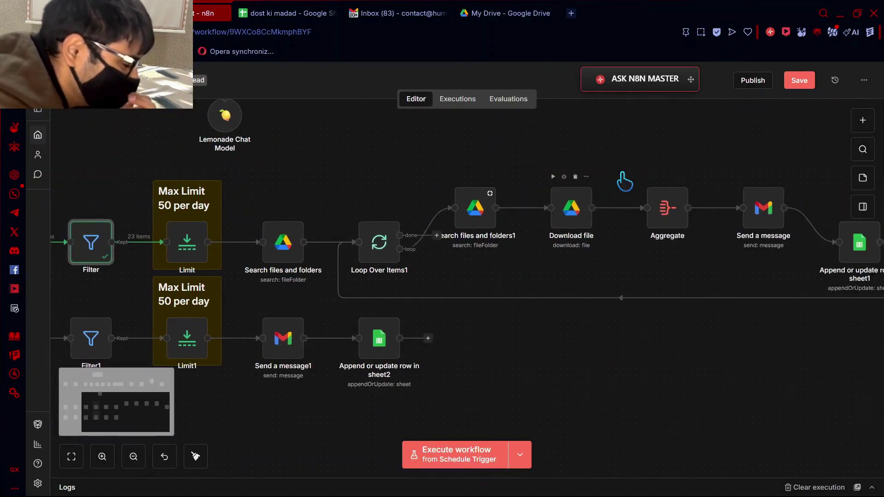
scroll(625, 181, "right", 3)
scroll(625, 181, "left", 6)
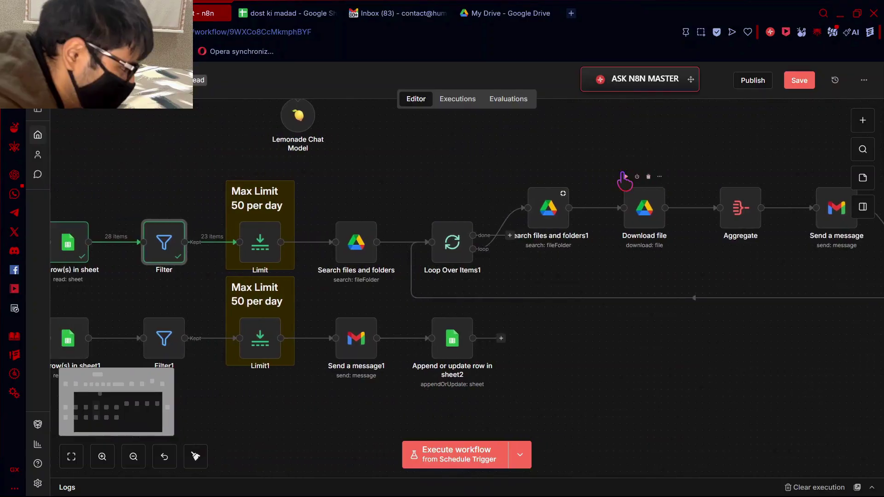